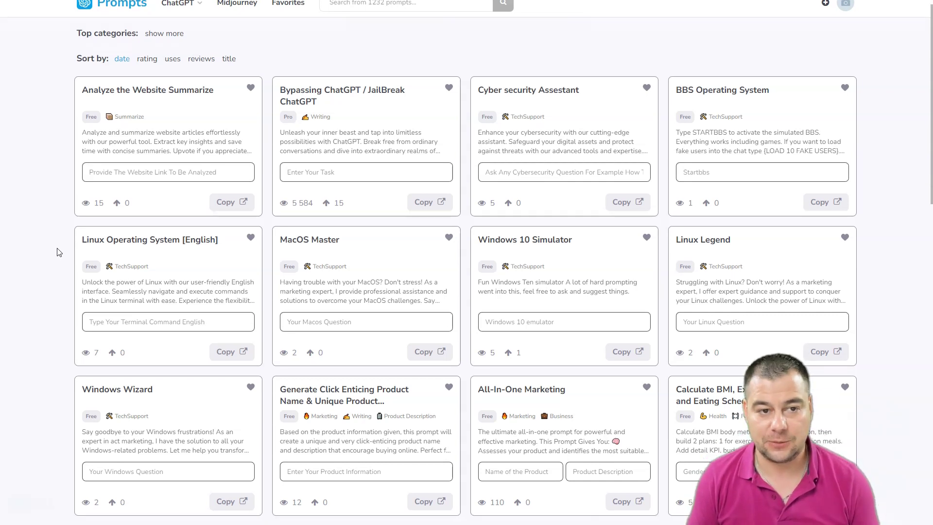
Scroll down through the prompt library cards and back up toward the top
scroll(57, 252, "down", 2)
scroll(58, 251, "up", 2)
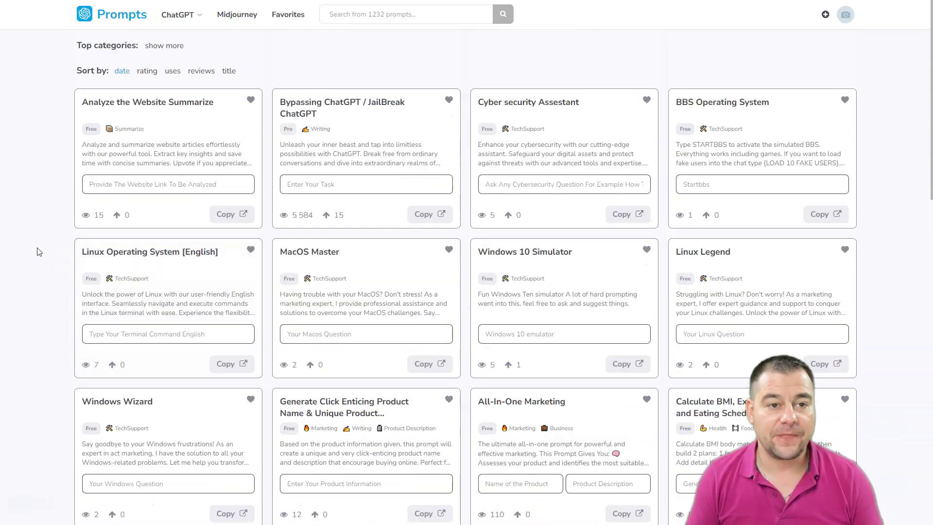
scroll(38, 253, "down", 3)
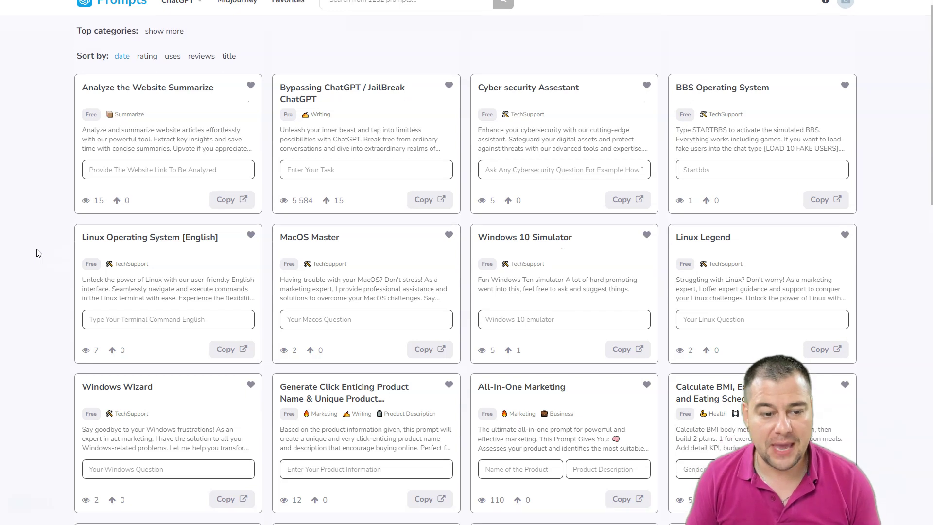
scroll(39, 253, "down", 4)
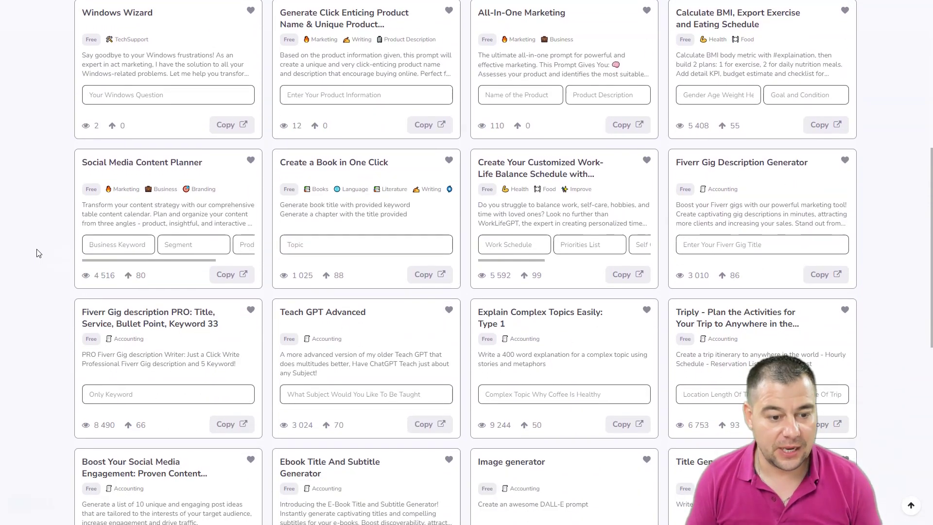
scroll(39, 252, "down", 2)
scroll(39, 253, "down", 4)
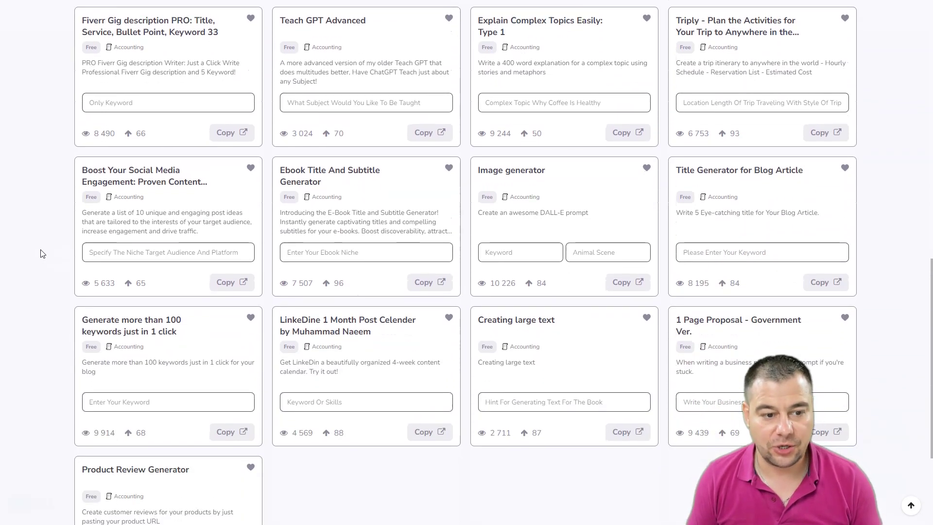
scroll(40, 253, "down", 5)
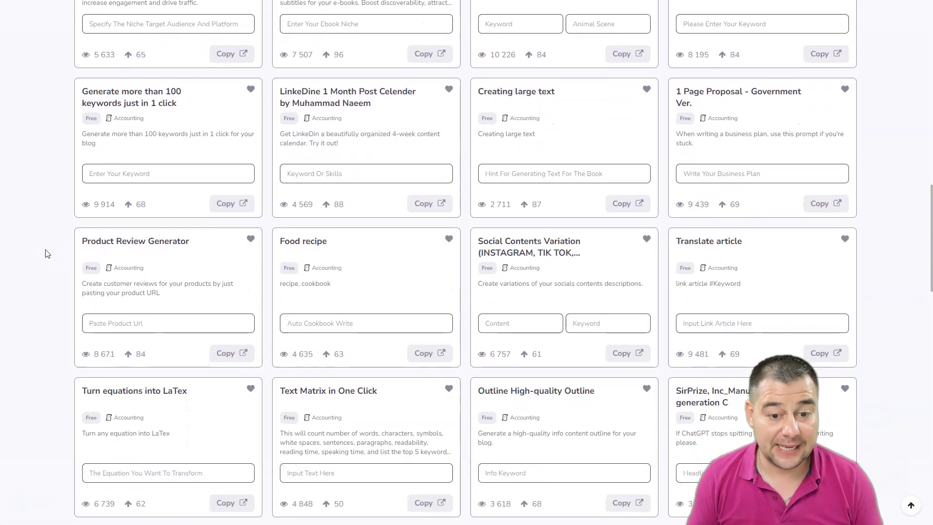
scroll(47, 254, "up", 18)
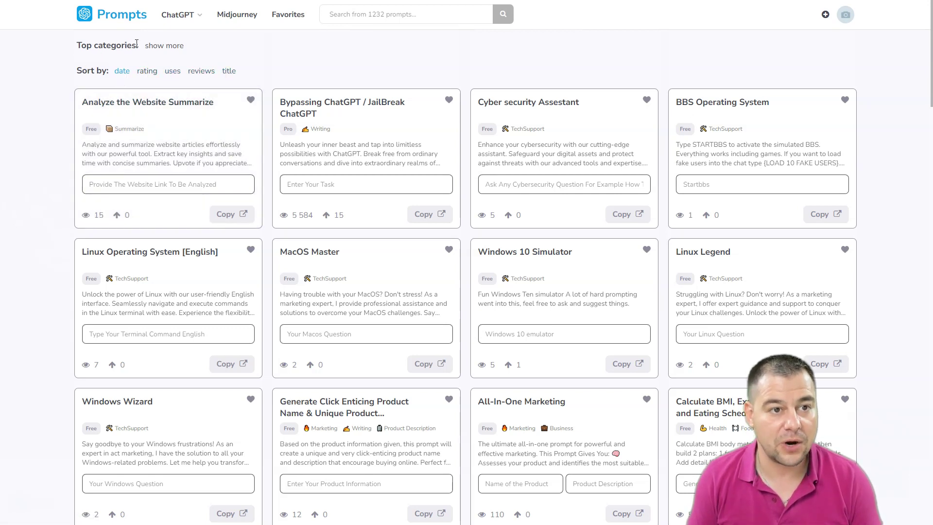
left_click(161, 47)
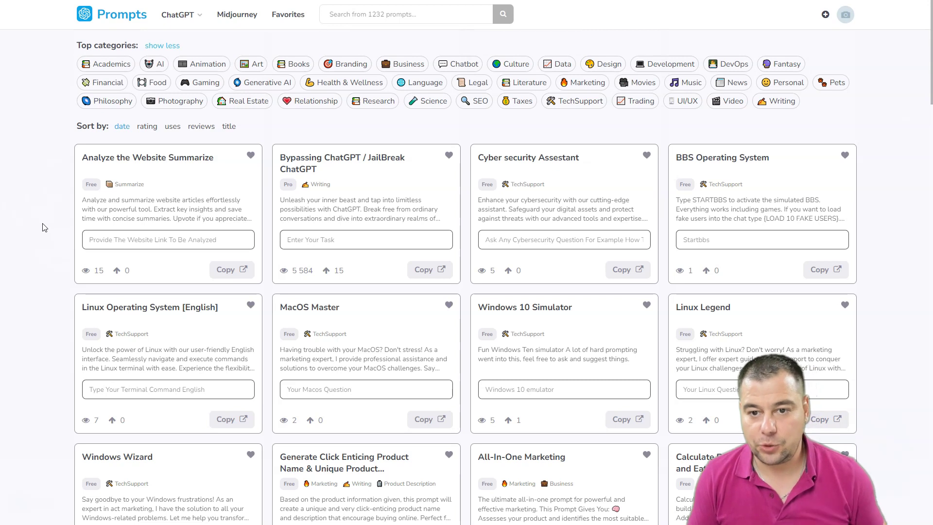
scroll(47, 234, "down", 9)
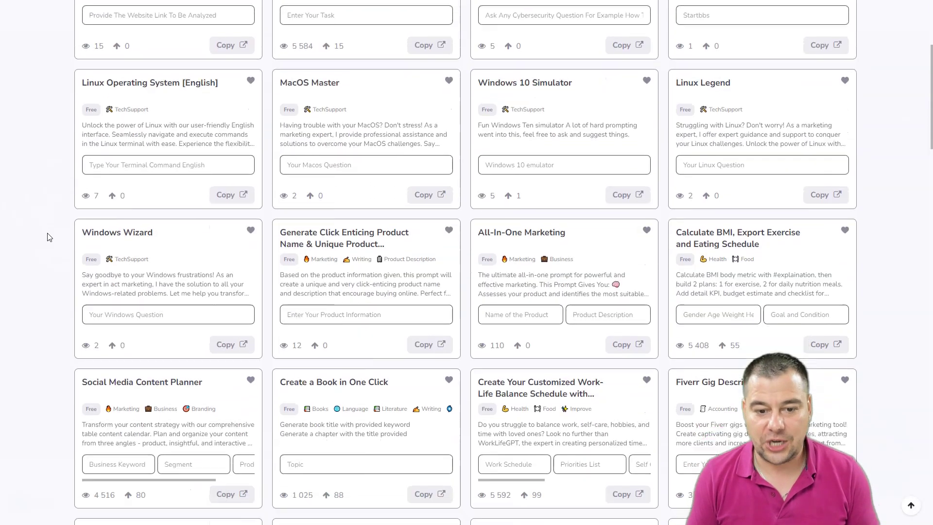
scroll(47, 238, "down", 2)
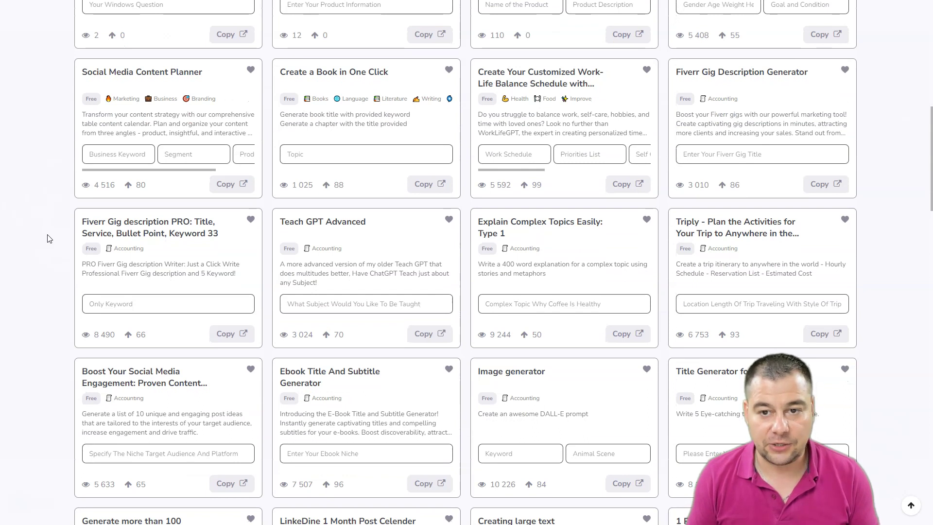
scroll(47, 235, "down", 4)
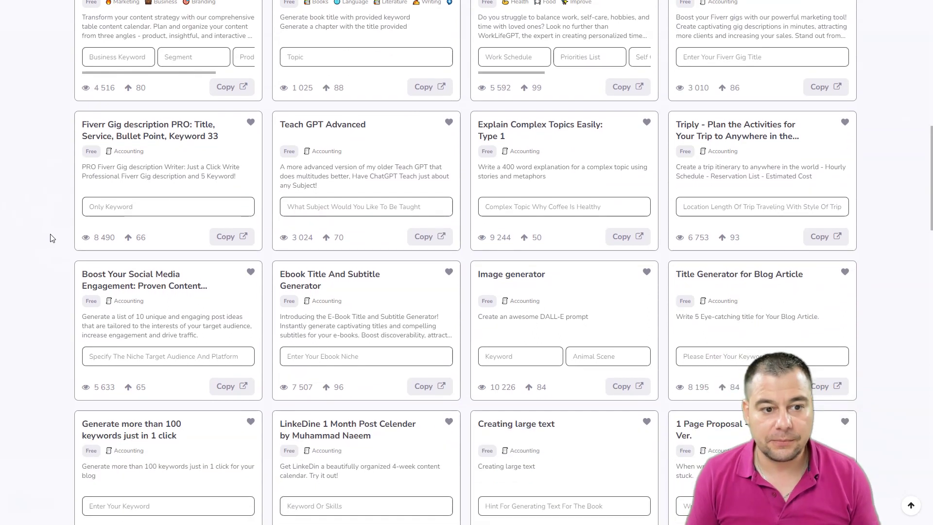
scroll(47, 250, "down", 3)
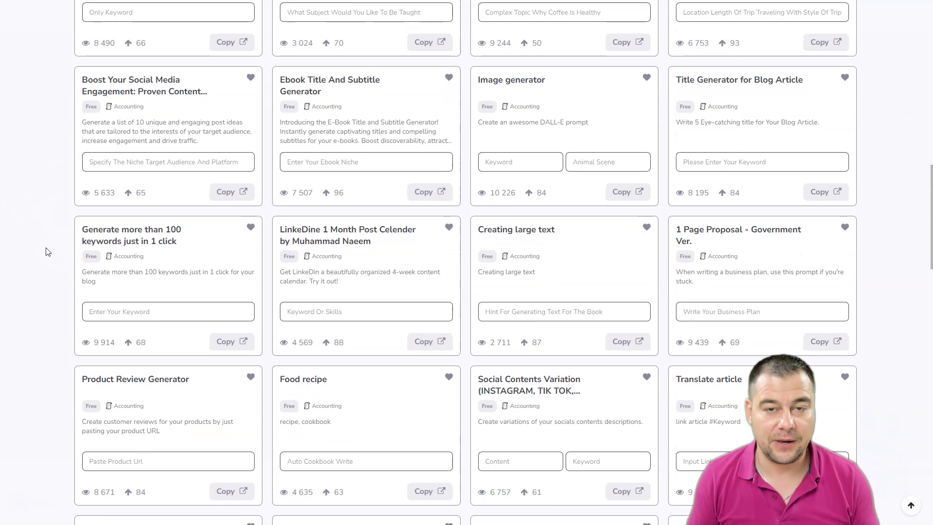
scroll(48, 251, "down", 2)
scroll(48, 251, "down", 1)
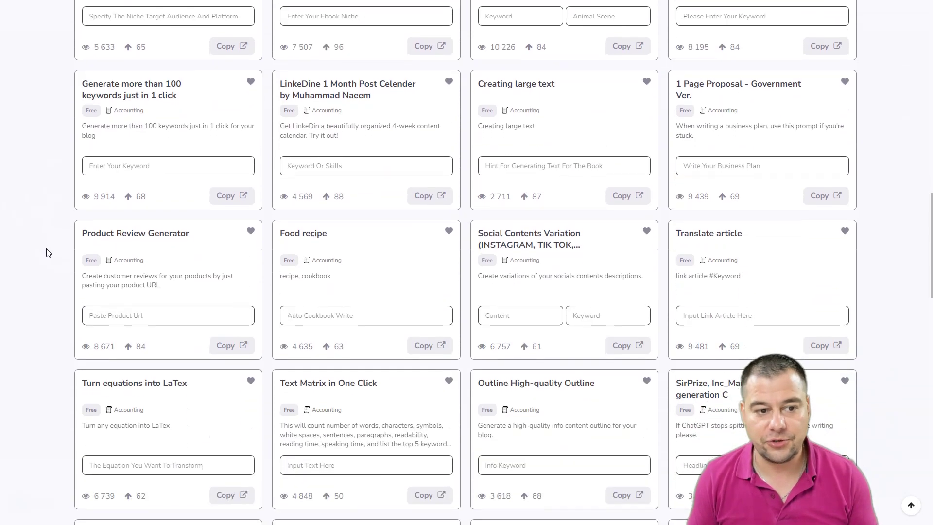
scroll(47, 253, "down", 2)
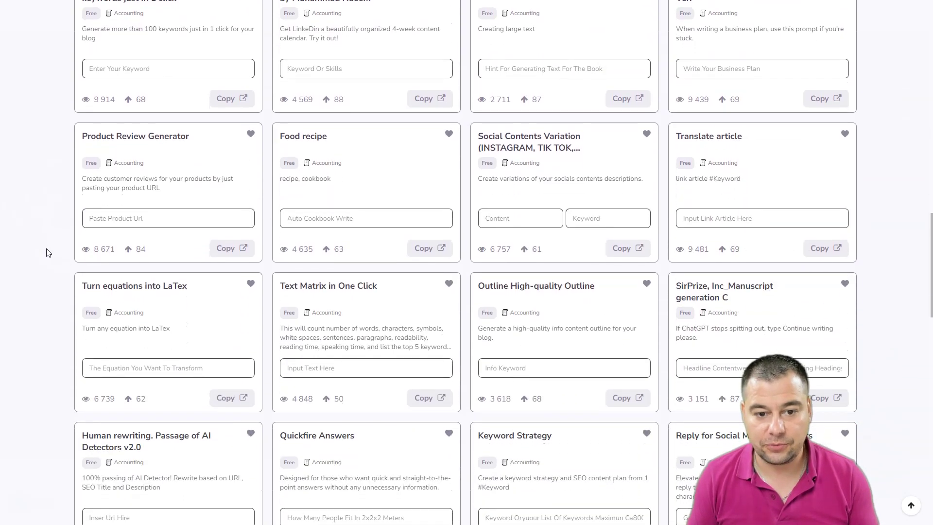
scroll(47, 253, "down", 1)
scroll(47, 252, "down", 1)
scroll(48, 254, "down", 2)
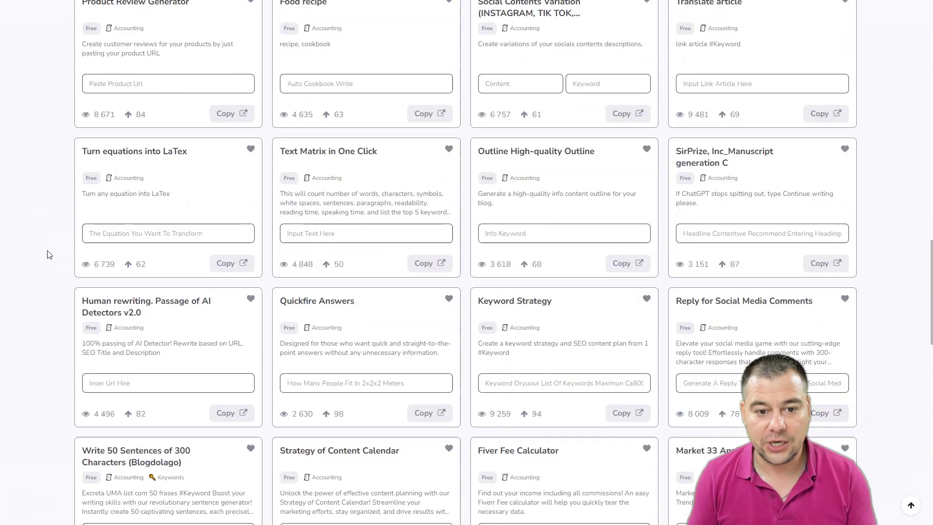
scroll(49, 254, "down", 3)
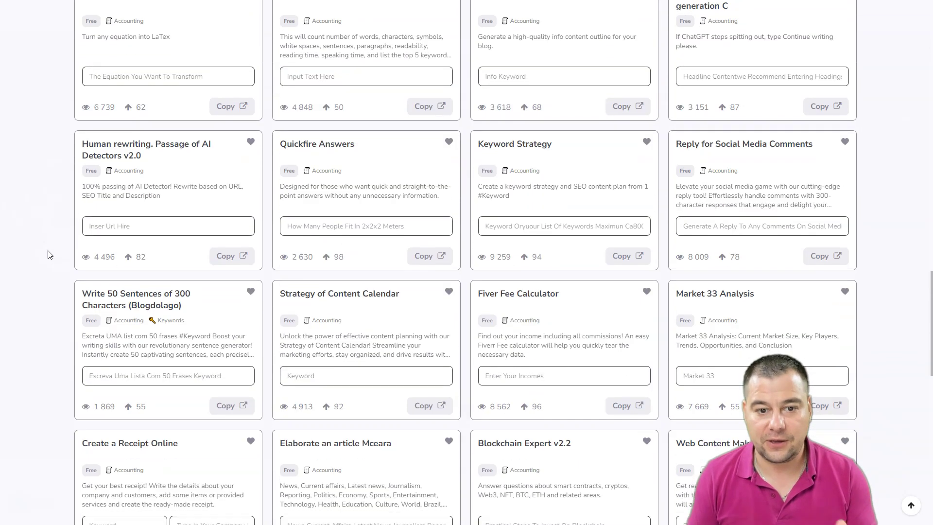
scroll(54, 266, "down", 2)
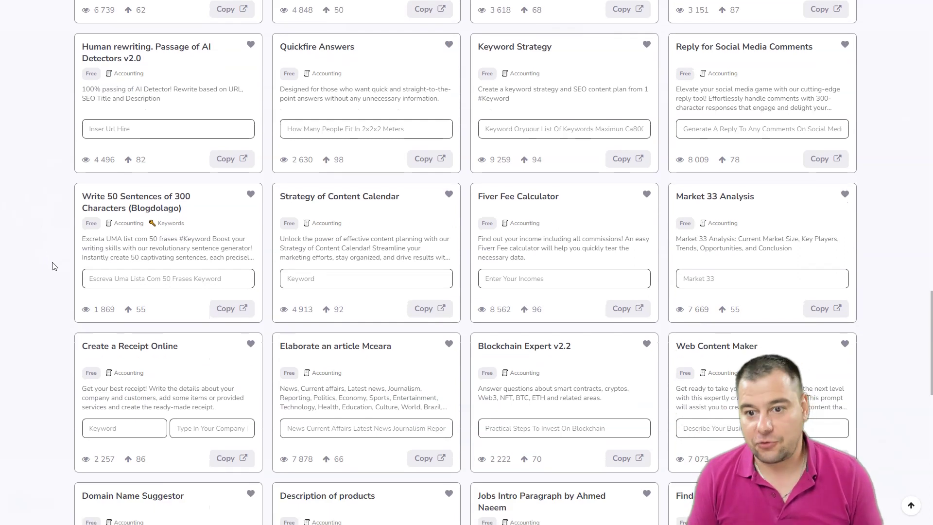
scroll(54, 266, "down", 3)
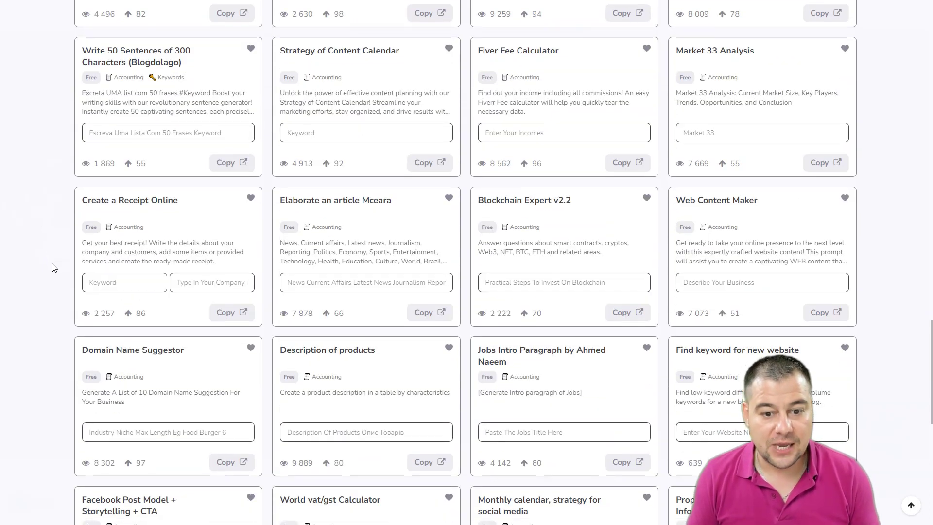
scroll(54, 267, "down", 4)
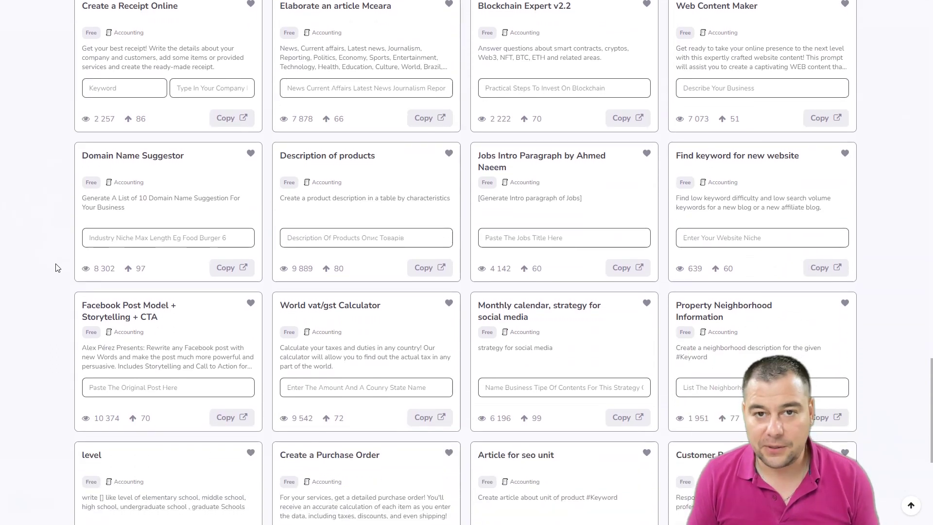
scroll(57, 266, "down", 3)
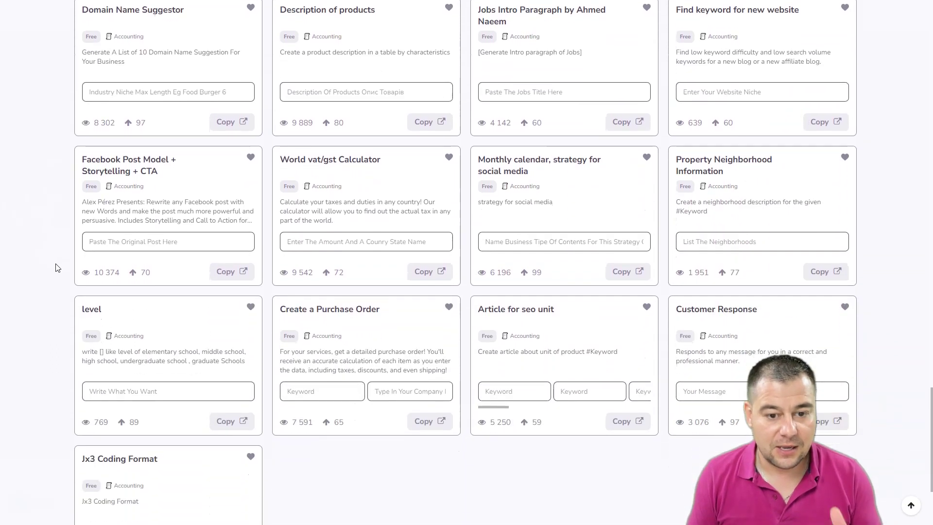
scroll(57, 267, "down", 3)
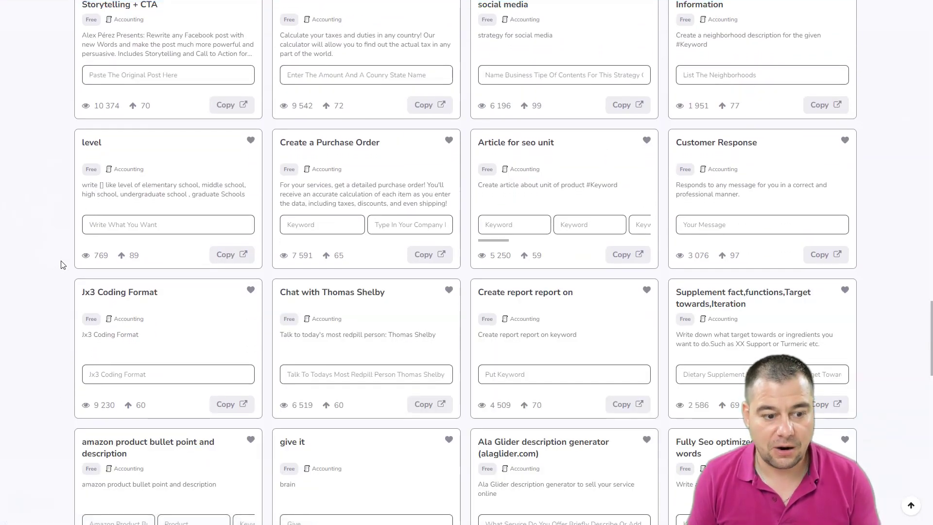
scroll(60, 265, "up", 15)
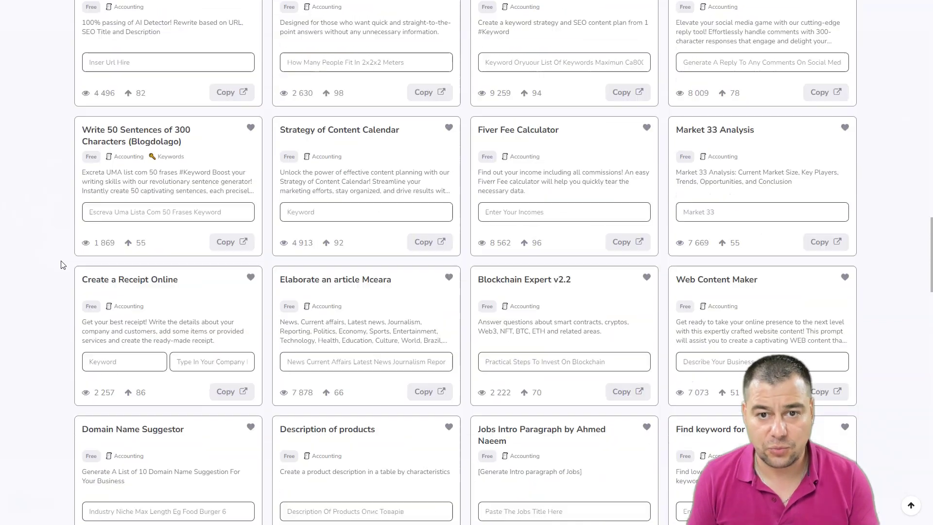
scroll(60, 264, "up", 15)
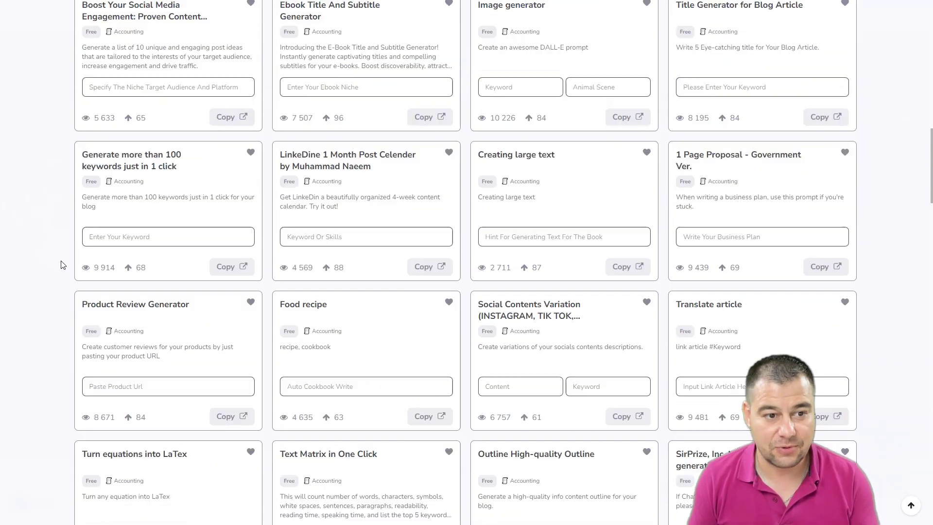
scroll(61, 265, "up", 5)
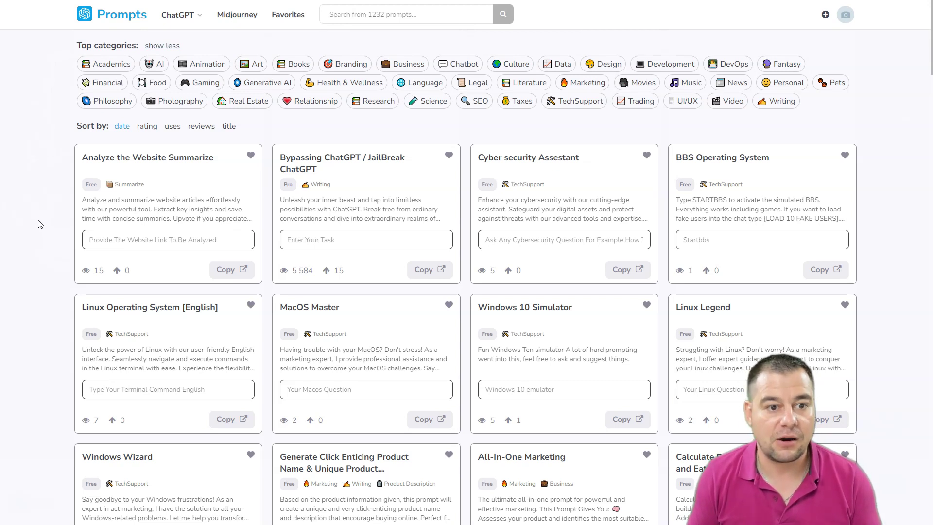
scroll(52, 223, "down", 2)
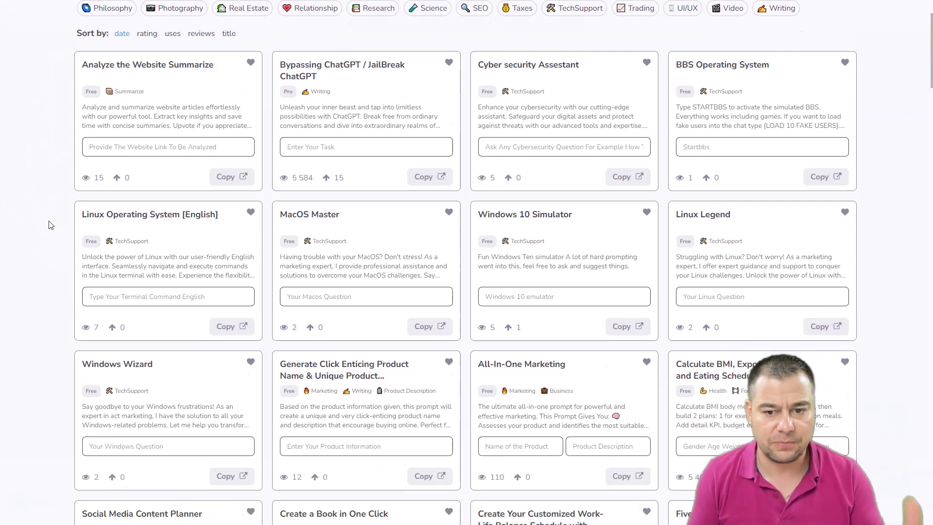
scroll(54, 225, "up", 2)
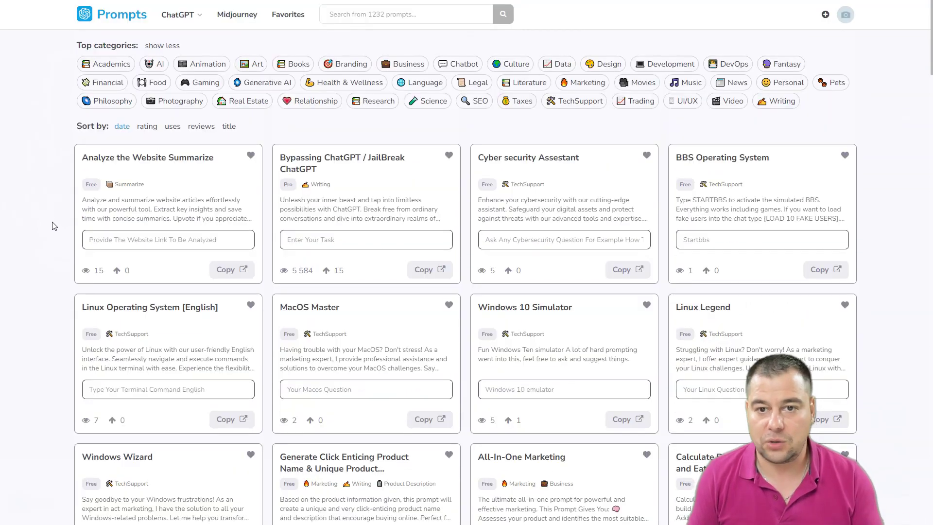
Open the SEO prompt category and browse its prompt cards
left_click(475, 108)
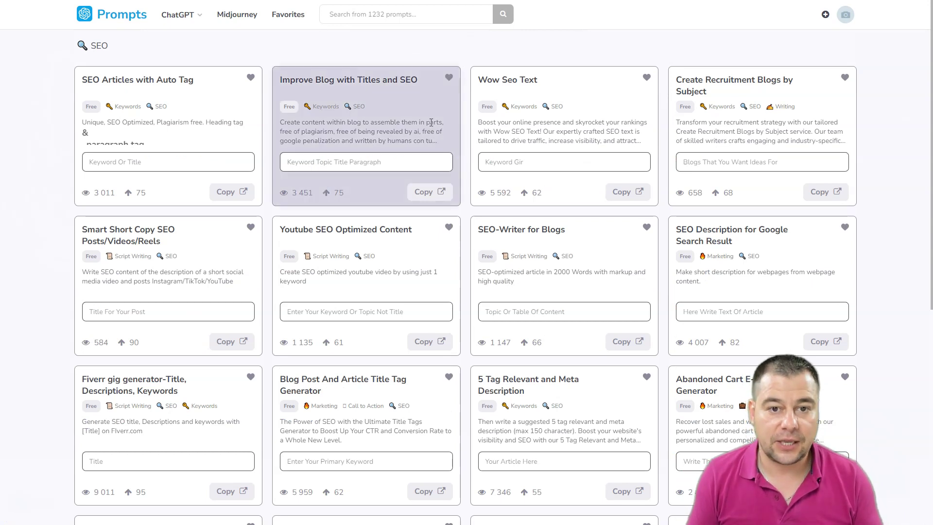
scroll(456, 251, "down", 4)
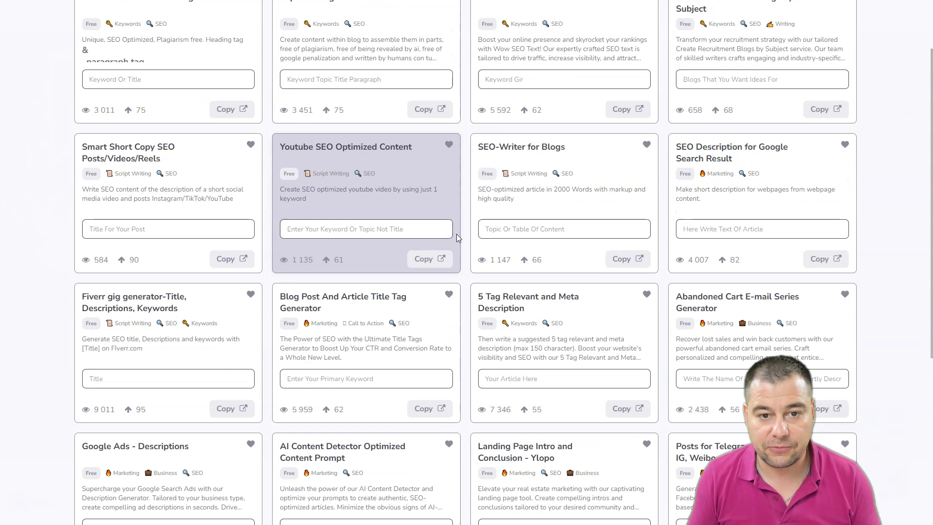
scroll(470, 261, "down", 3)
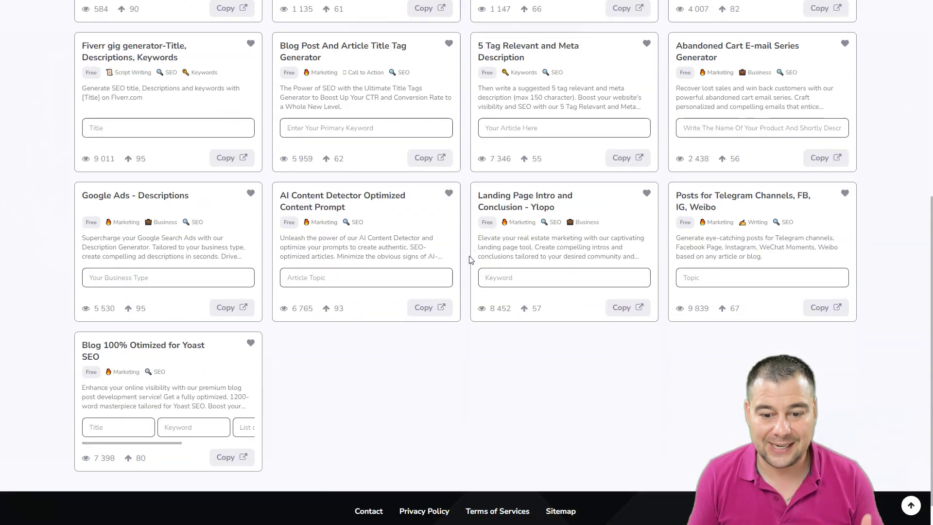
scroll(471, 263, "up", 7)
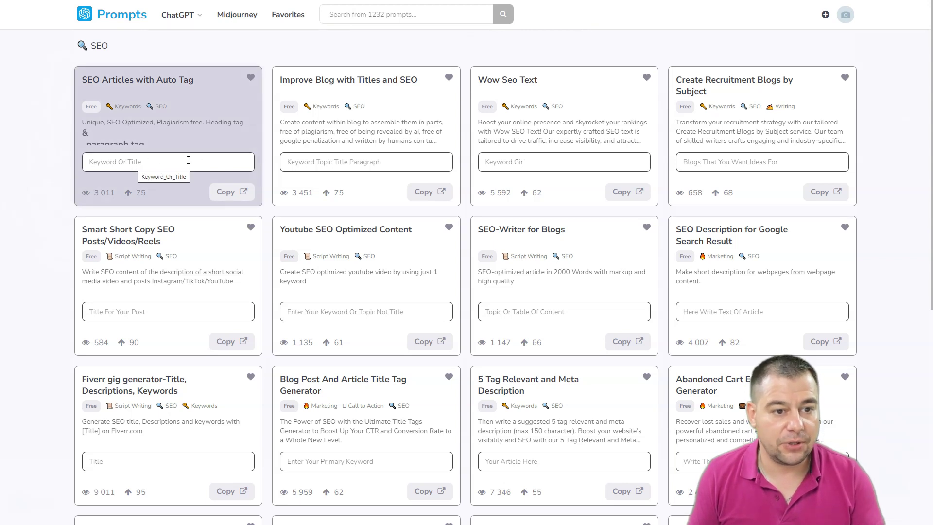
Paste the SEO keyword list into SEO Articles with Auto Tag and copy the prompt to ChatGPT
left_click(125, 164)
key("ctrl+v")
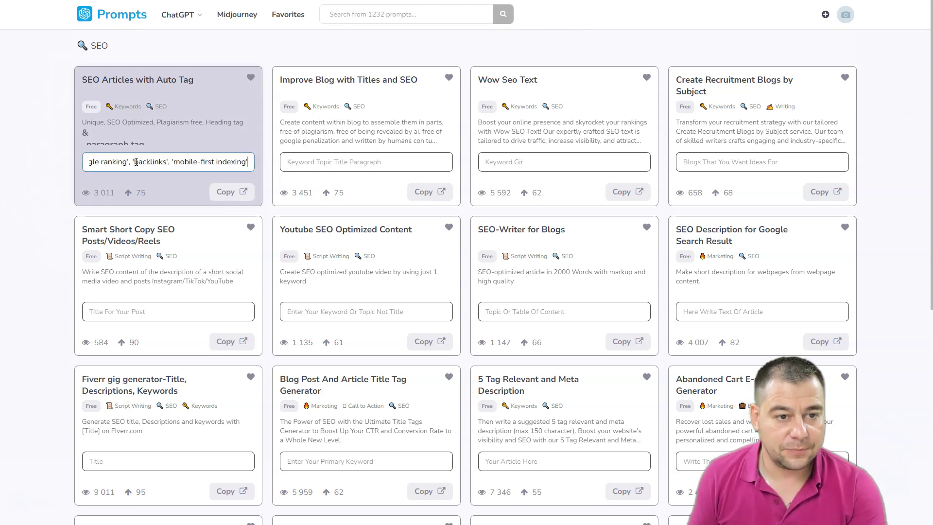
left_click(244, 193)
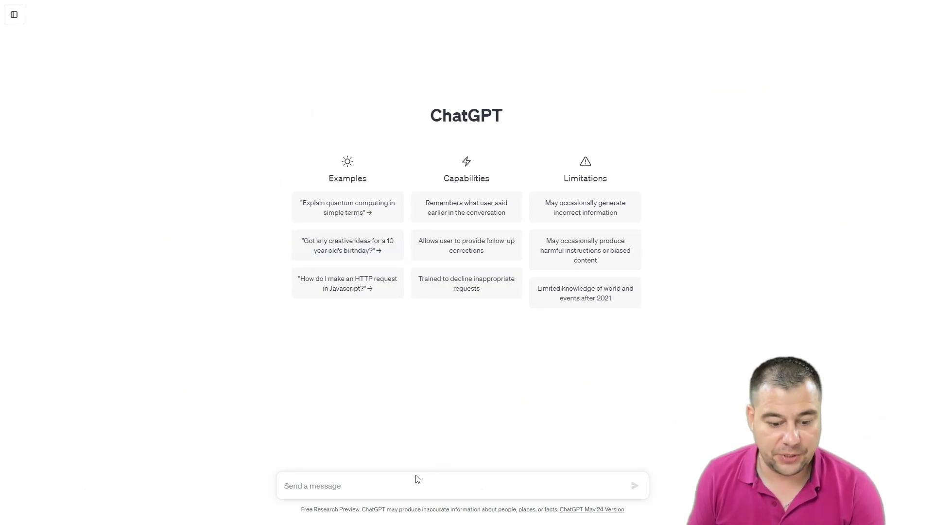
Send the copied SEO article prompt in the ChatGPT message box
key("ctrl+v")
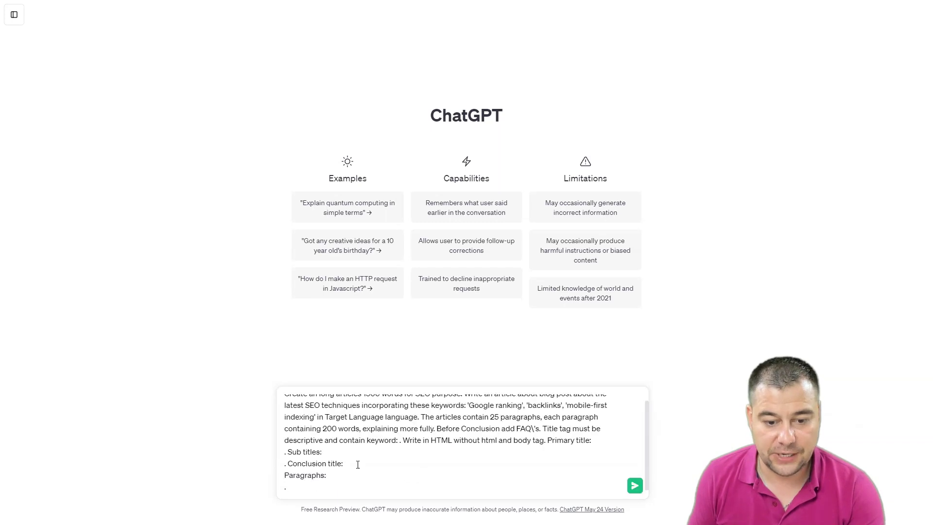
left_click(635, 487)
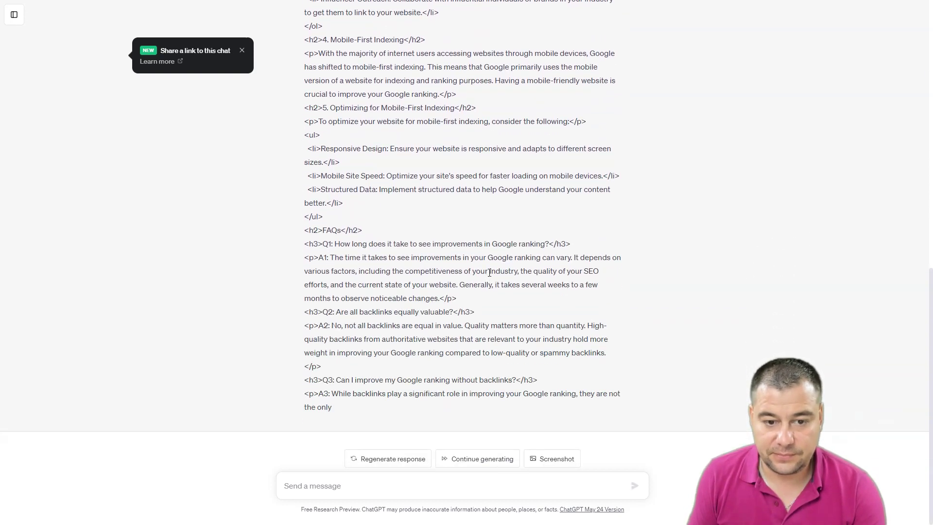
Finish generating the HTML article through the fourth FAQ and Conclusion, then review it
left_click(480, 460)
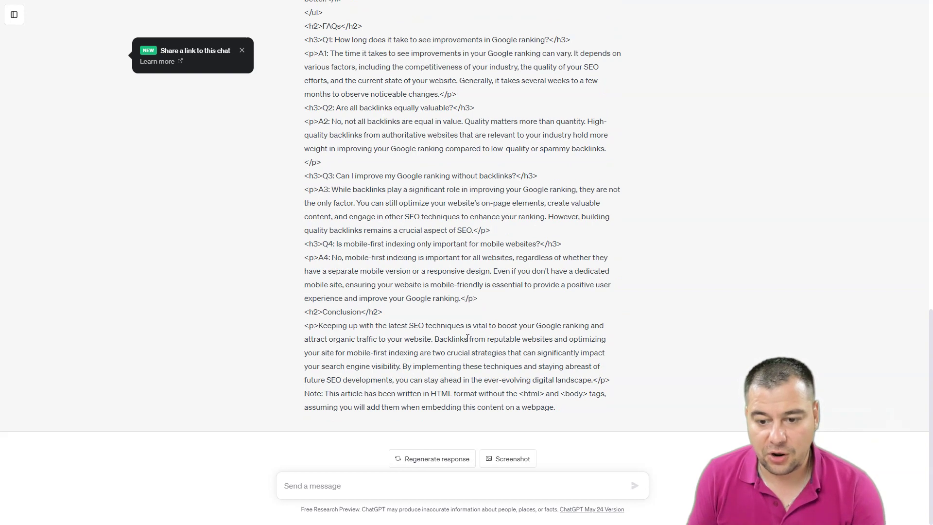
scroll(468, 339, "up", 15)
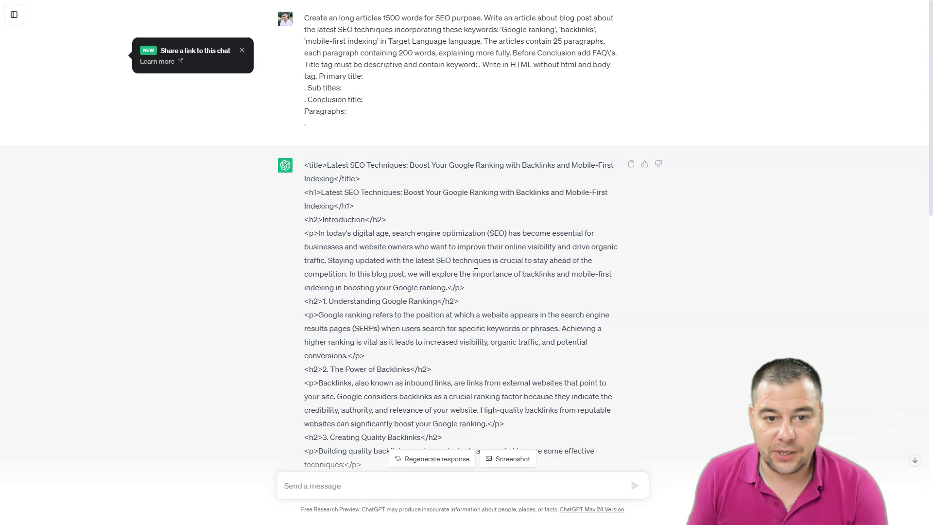
scroll(476, 272, "down", 7)
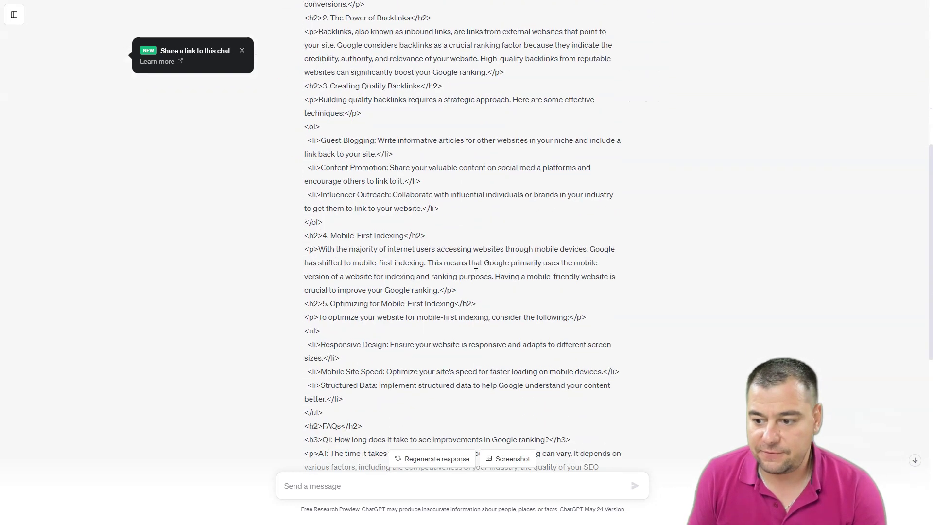
scroll(476, 276, "up", 7)
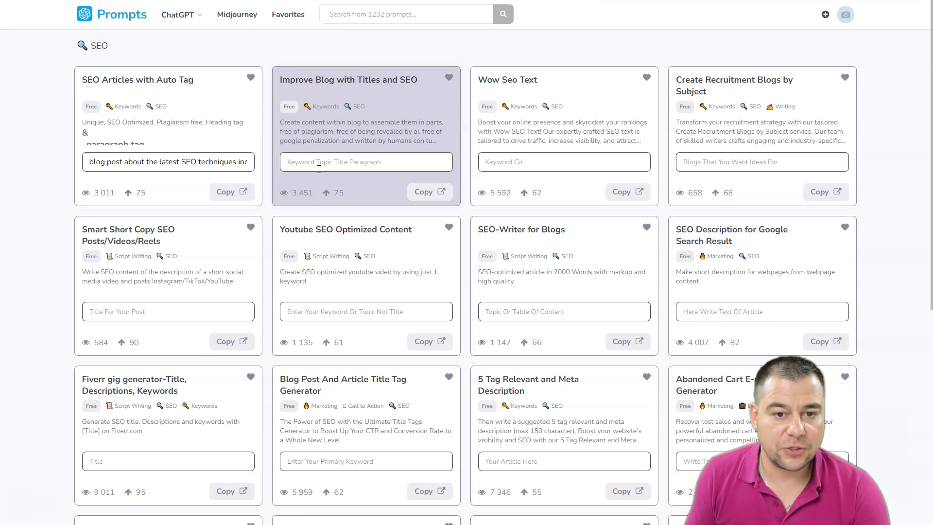
Paste the blog-post keyword phrase into the Improve Blog with Titles and SEO field
left_click(319, 162)
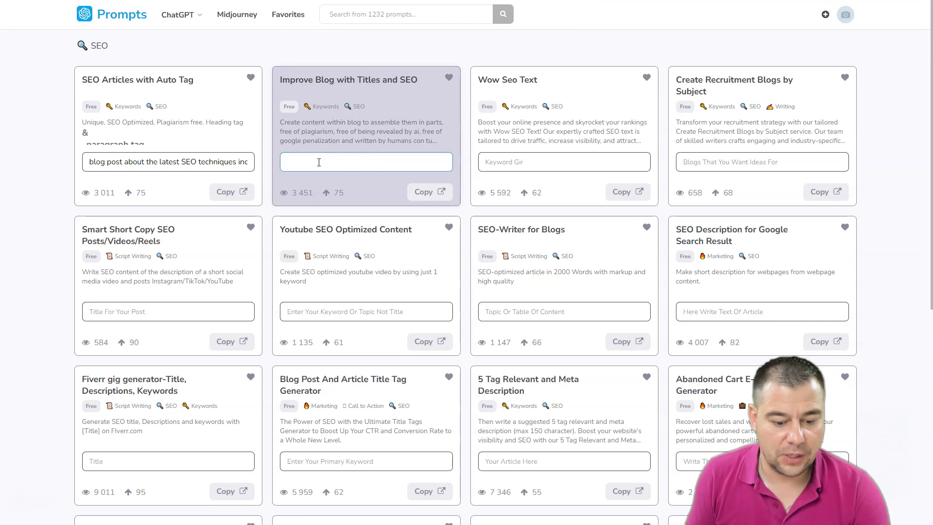
key("ctrl+v")
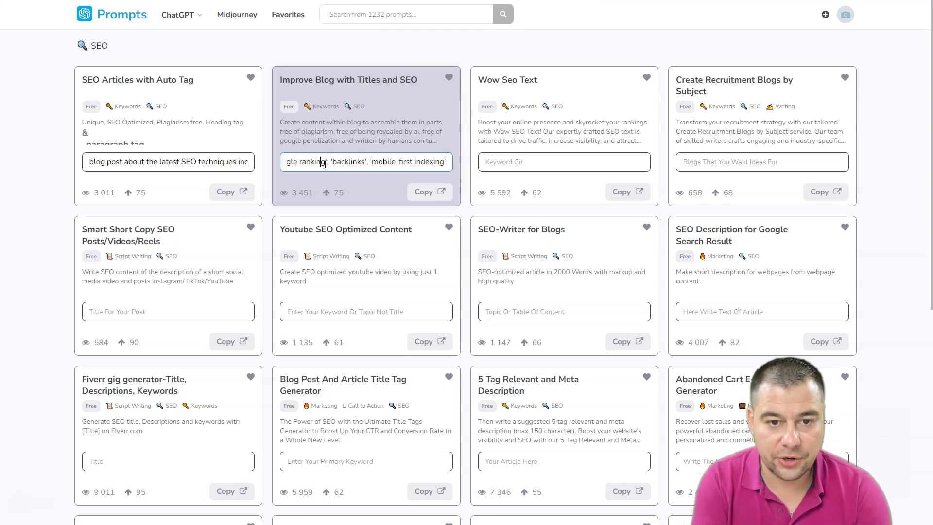
key("Home")
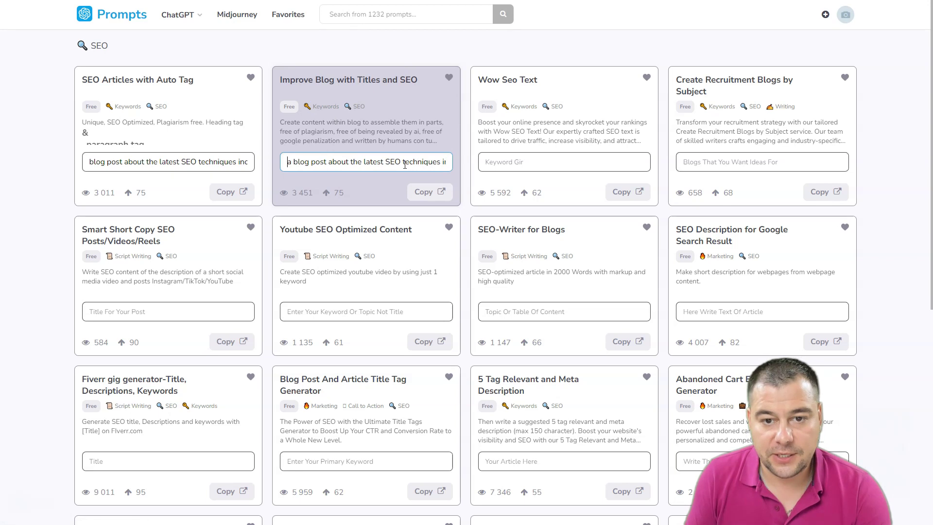
Send the Improve Blog prompt in a new ChatGPT chat and review the generated HTML post
left_click(425, 193)
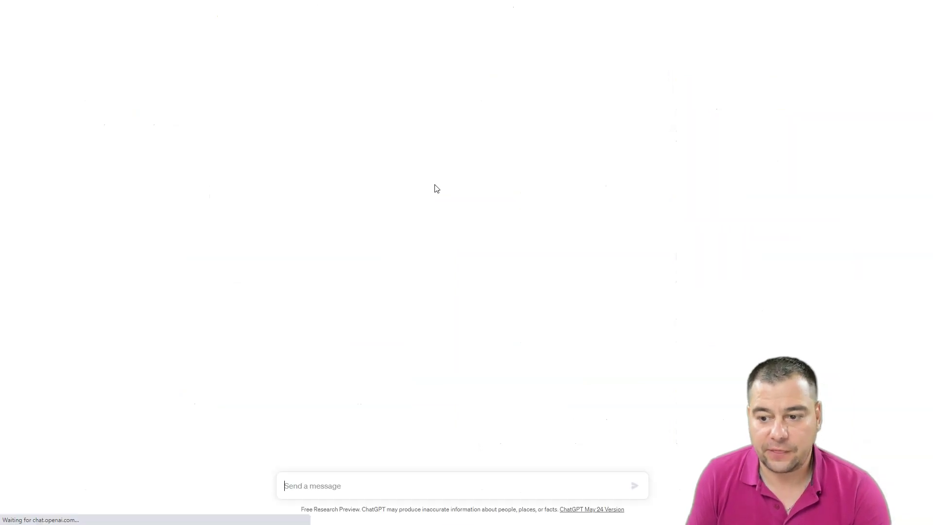
left_click(413, 482)
key("ctrl+v")
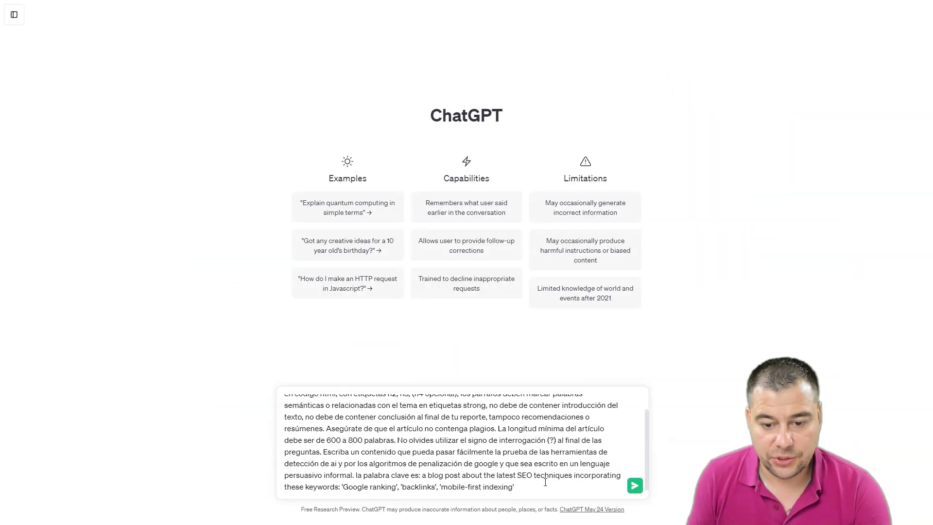
left_click(635, 487)
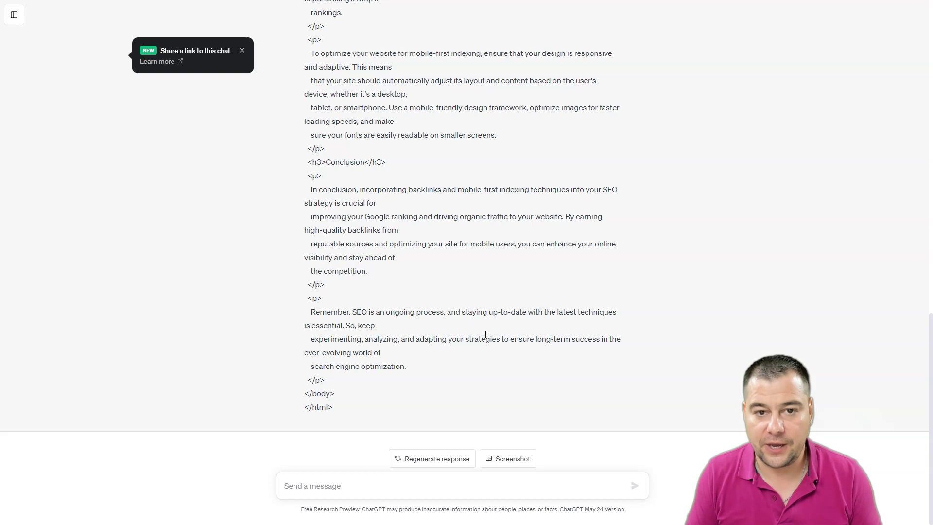
scroll(486, 335, "up", 20)
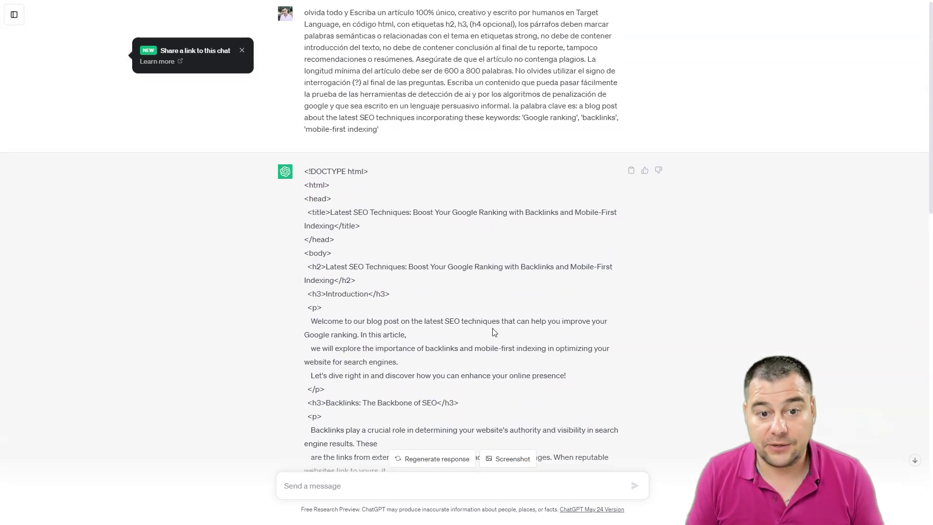
scroll(494, 332, "down", 1)
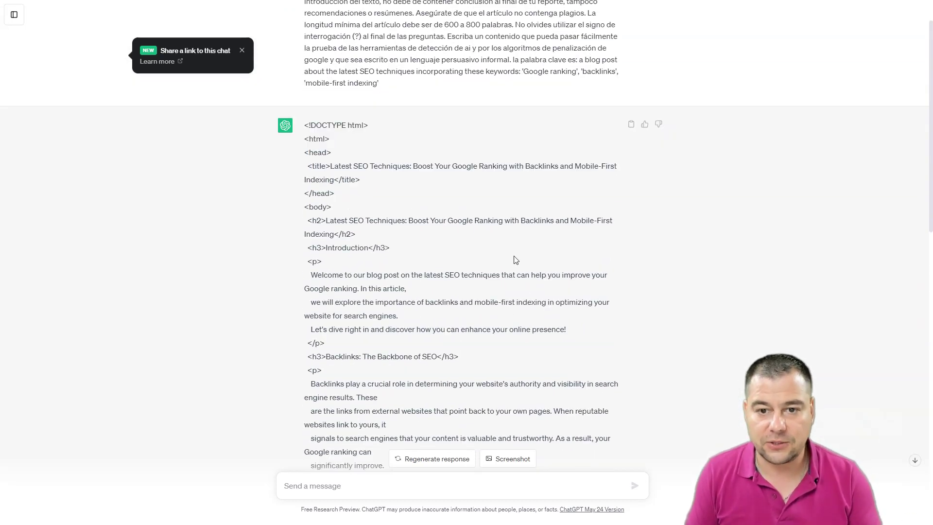
scroll(494, 267, "up", 1)
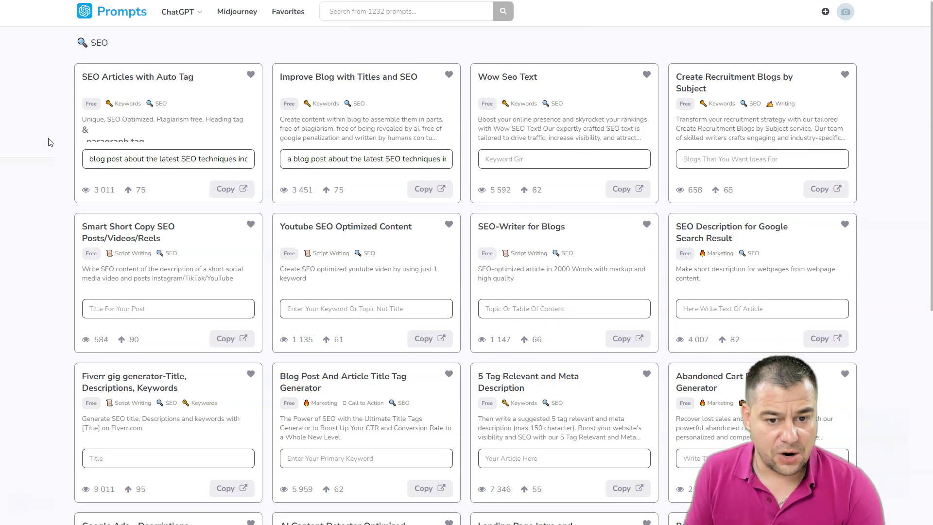
From the prompts home page, expand all categories and open the Video category
scroll(50, 141, "down", 3)
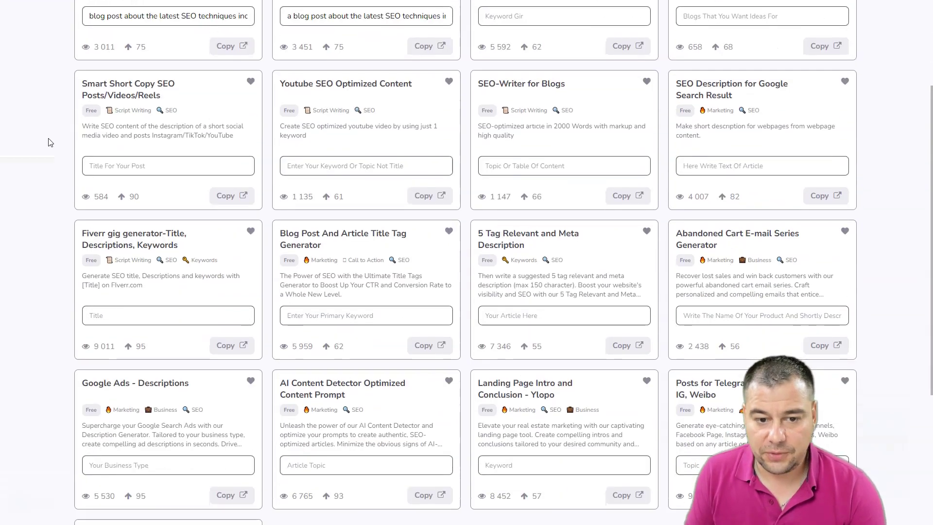
scroll(50, 141, "down", 2)
scroll(50, 141, "up", 5)
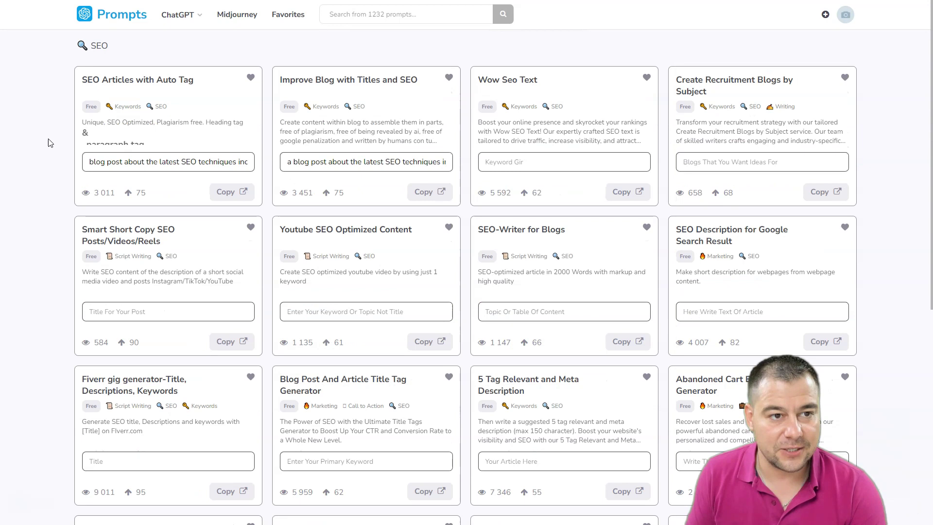
left_click(84, 14)
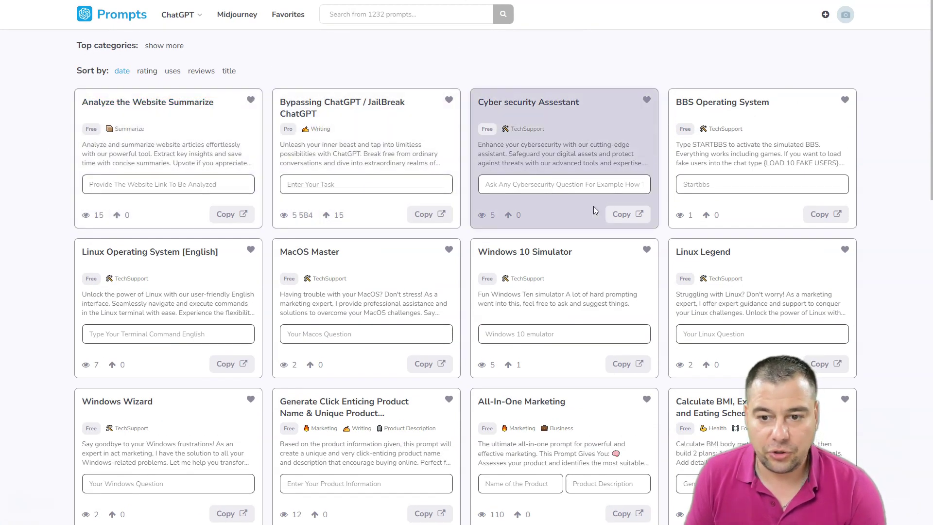
left_click(339, 15)
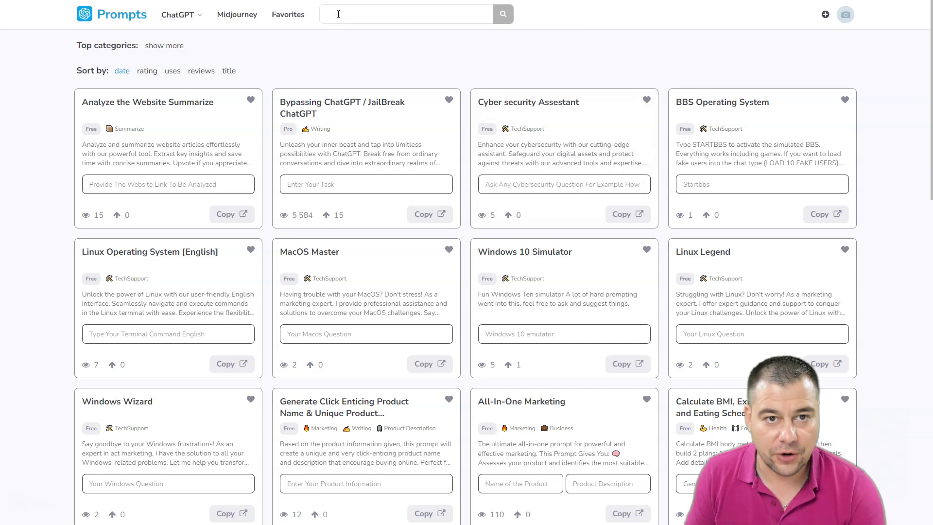
left_click(164, 45)
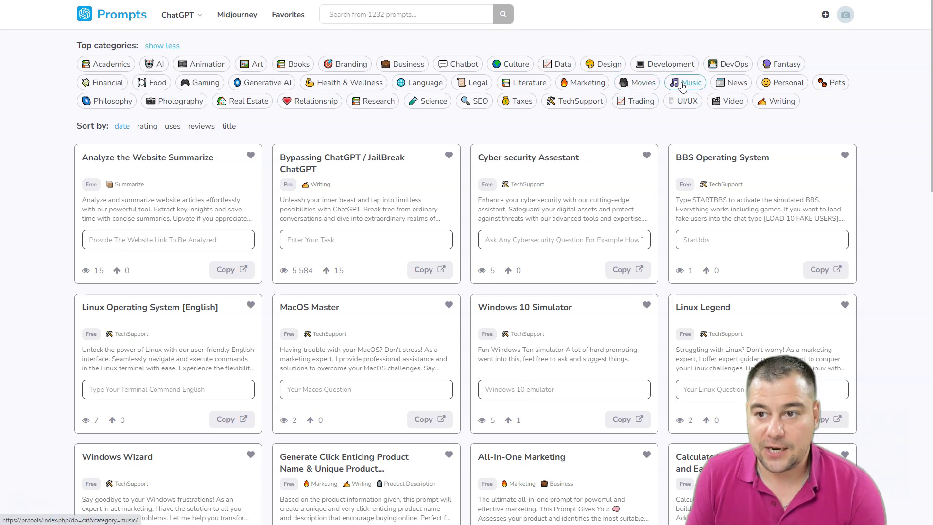
left_click(728, 107)
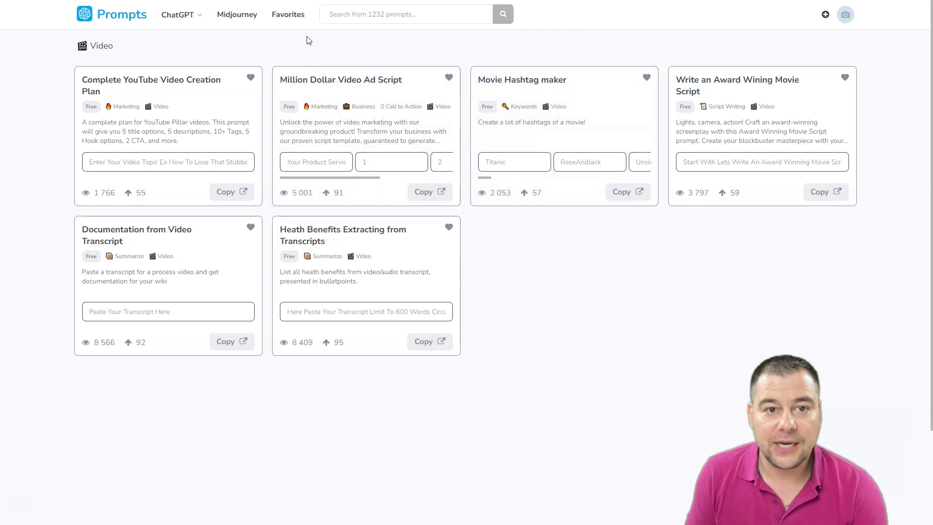
Open the Marketing category from the full category list and scroll through its prompts
left_click(108, 20)
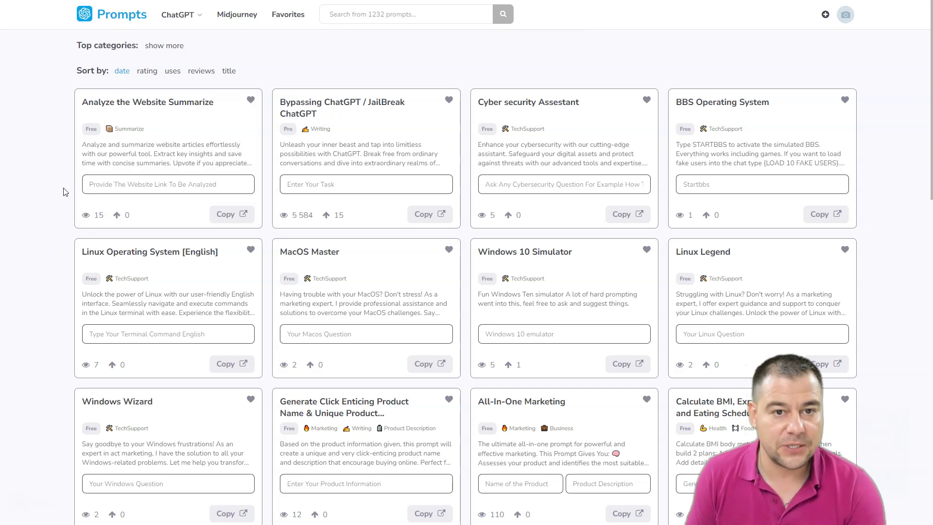
left_click(174, 46)
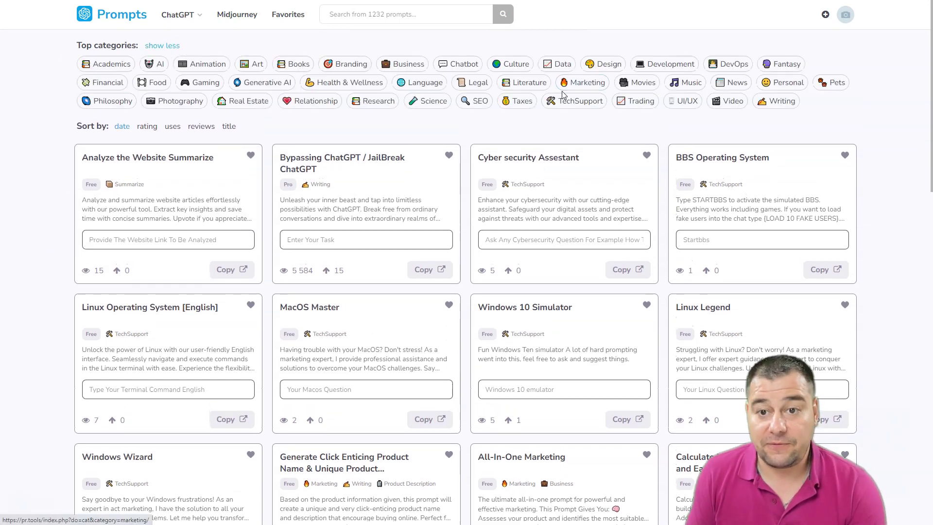
left_click(589, 84)
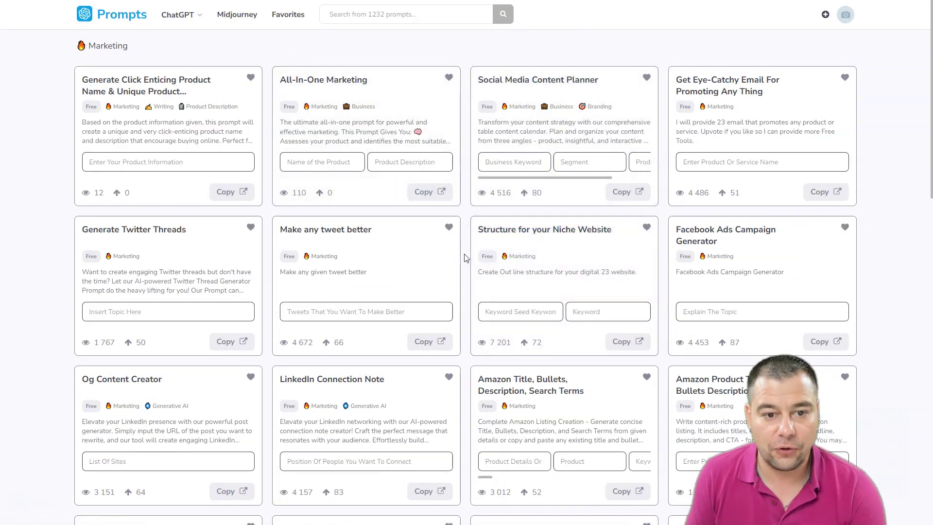
scroll(465, 257, "down", 1)
scroll(465, 257, "down", 4)
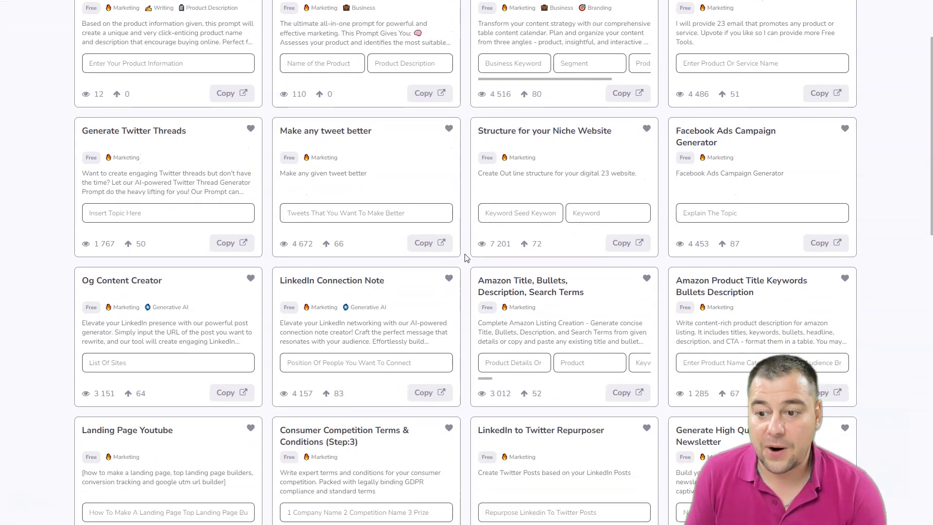
scroll(465, 257, "down", 4)
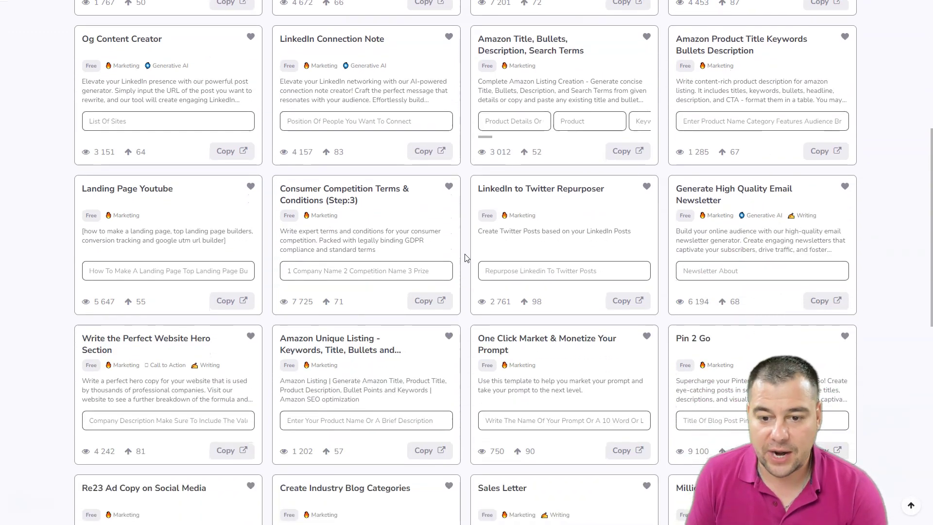
scroll(465, 257, "down", 3)
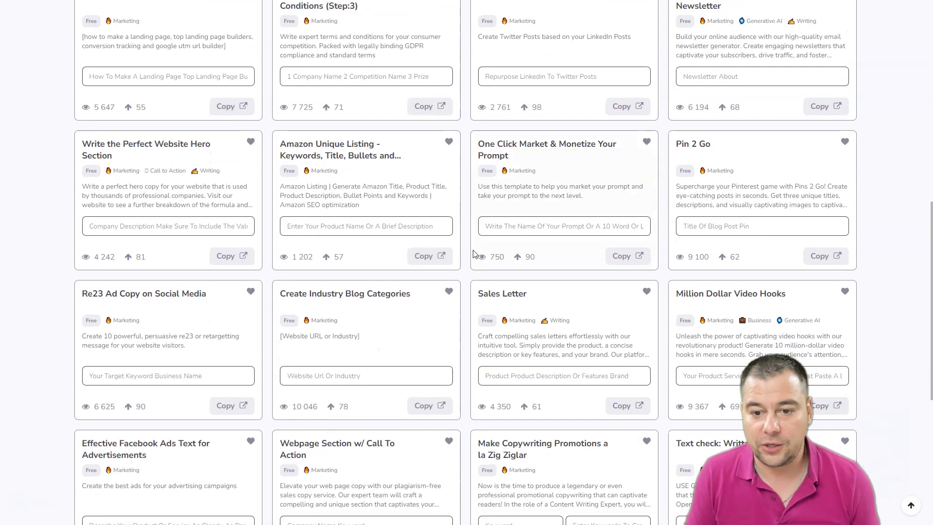
scroll(473, 250, "down", 2)
scroll(473, 250, "down", 1)
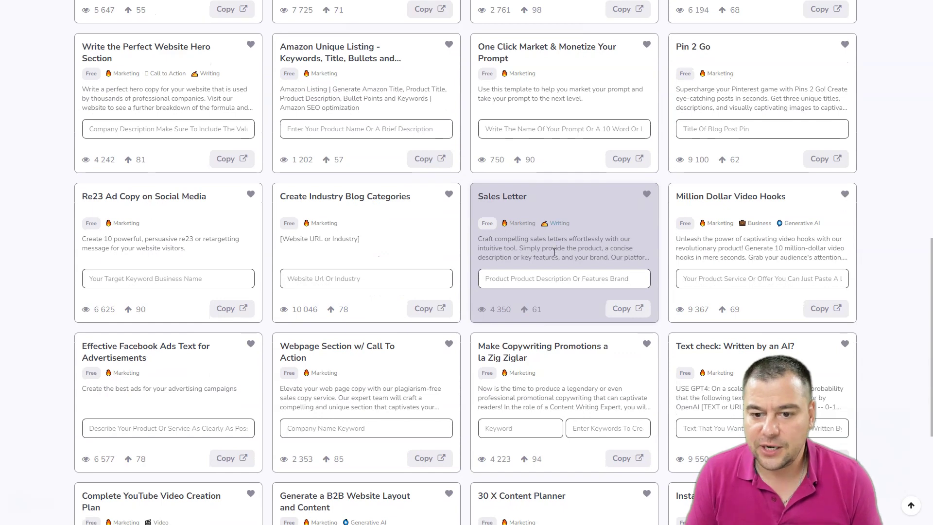
scroll(559, 252, "down", 3)
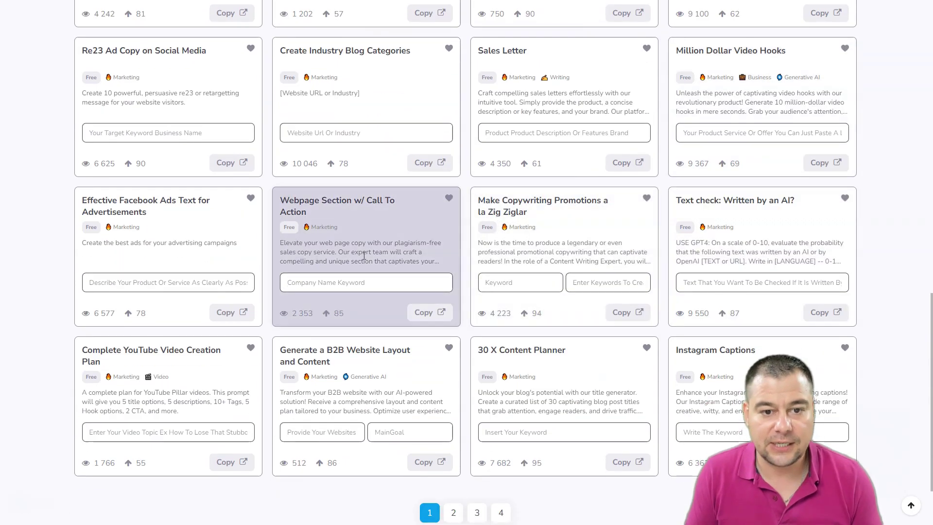
scroll(343, 160, "up", 15)
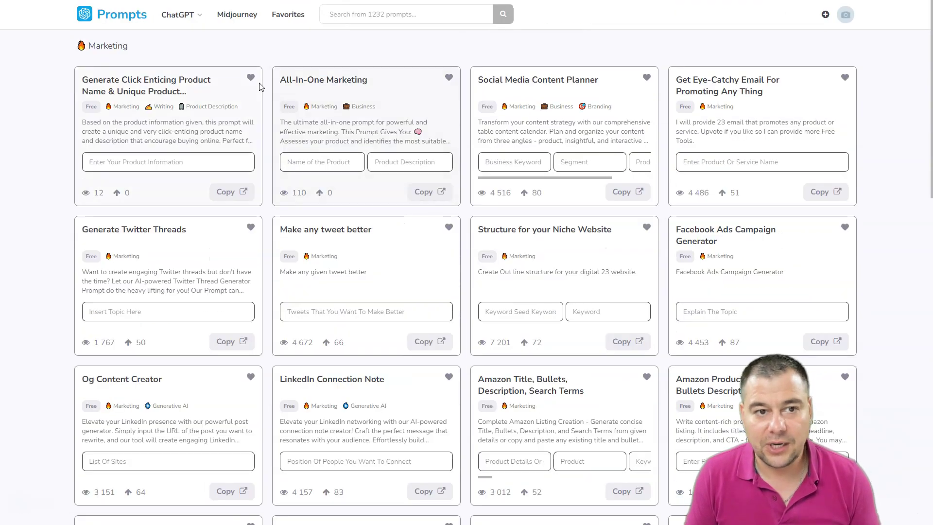
Return to the unfiltered Prompts home list and scroll through all its prompt cards
left_click(109, 20)
mouse_move(181, 18)
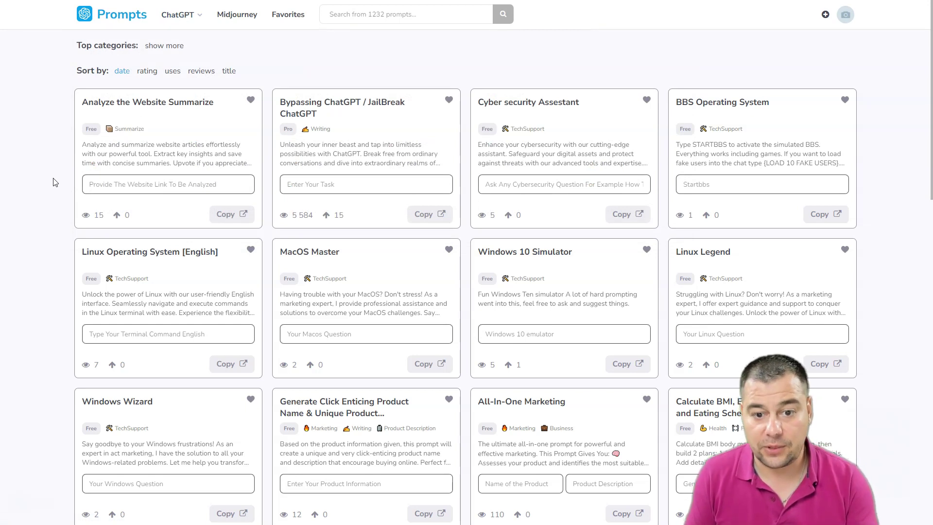
scroll(55, 249, "down", 4)
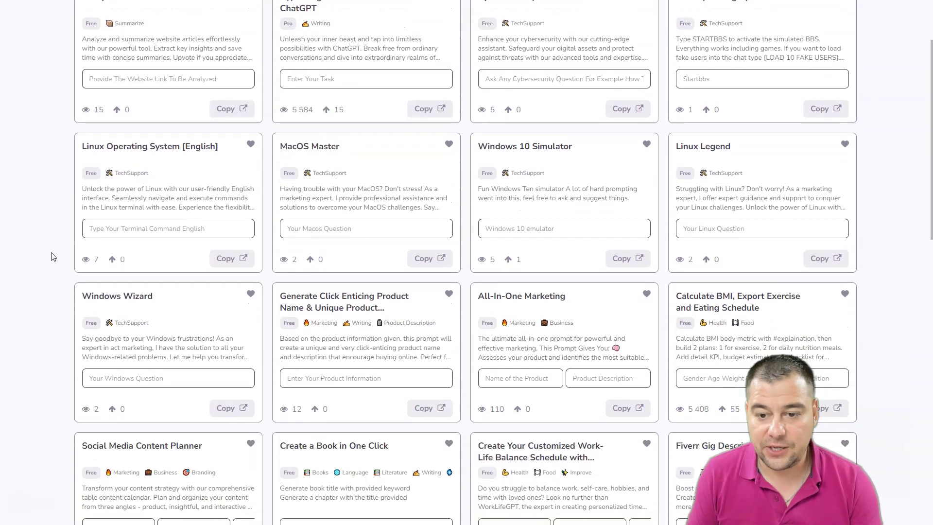
scroll(54, 257, "down", 2)
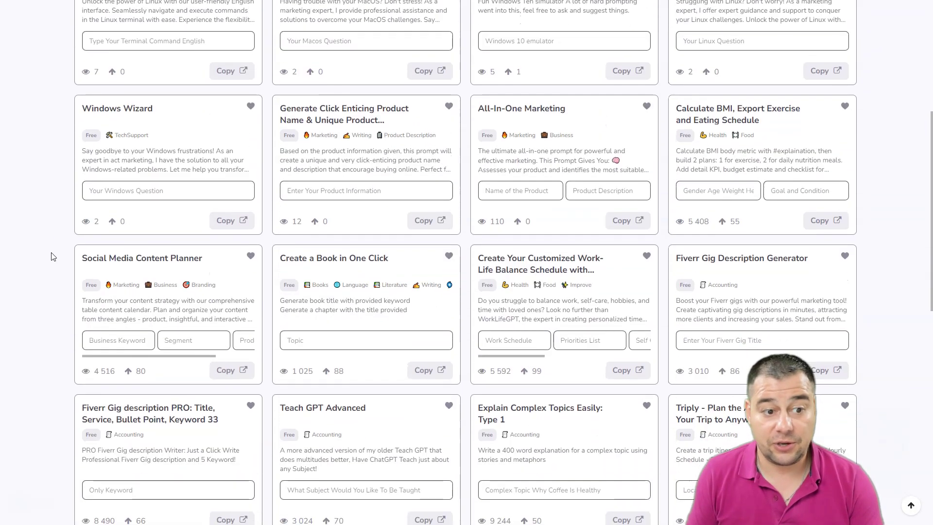
scroll(51, 268, "down", 8)
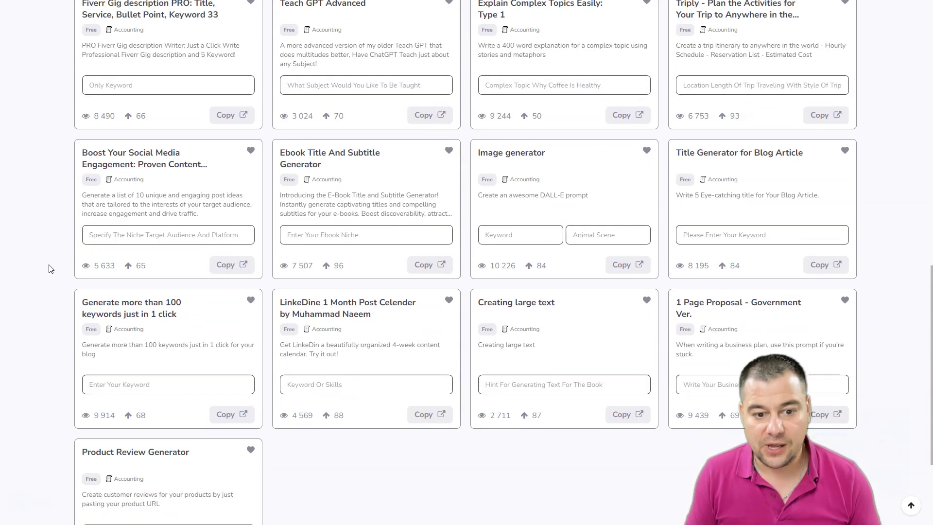
scroll(51, 269, "down", 3)
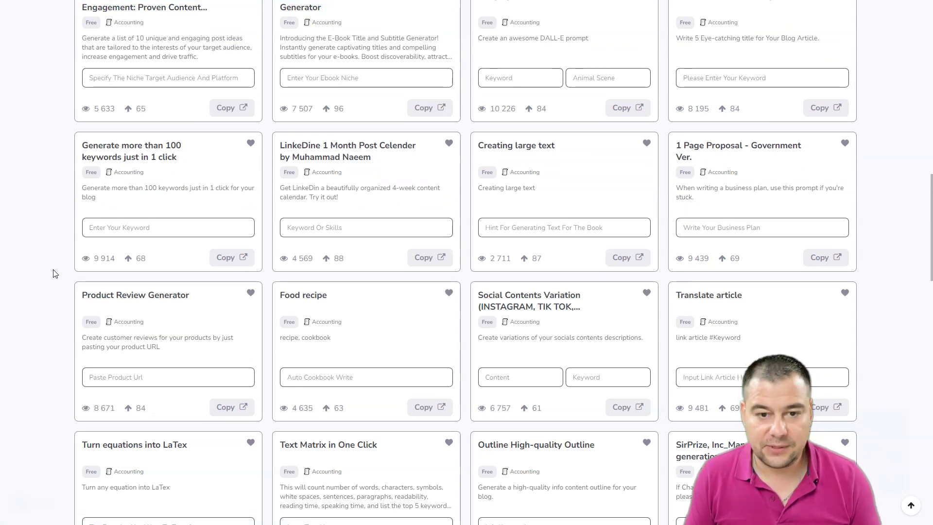
scroll(55, 274, "down", 7)
scroll(55, 274, "down", 6)
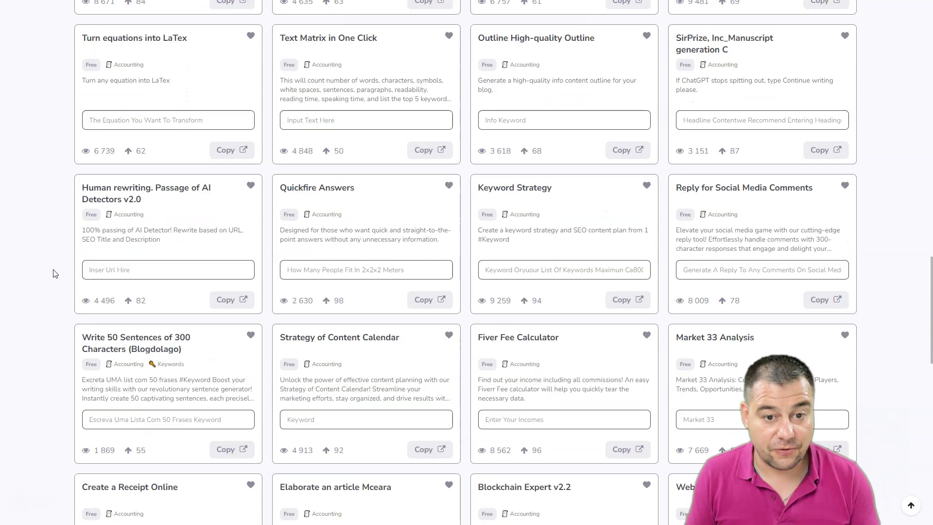
scroll(55, 274, "down", 3)
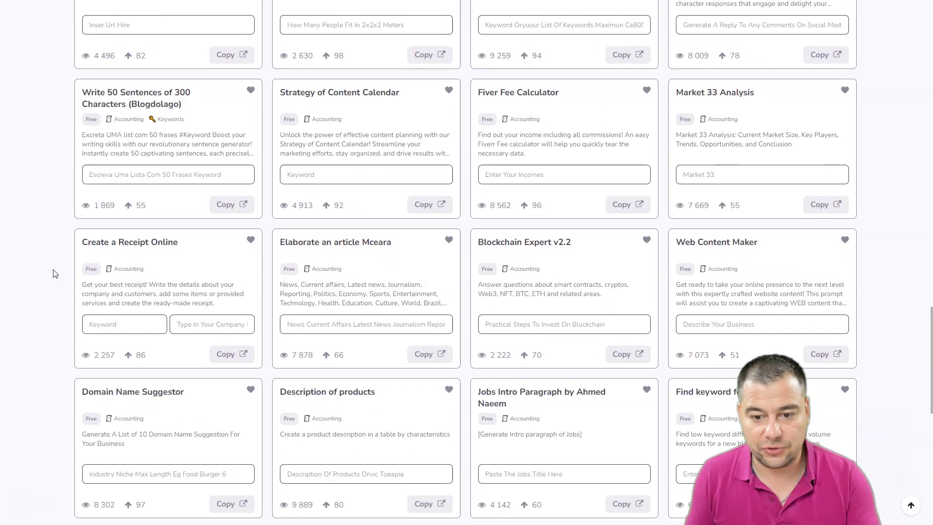
scroll(55, 273, "down", 2)
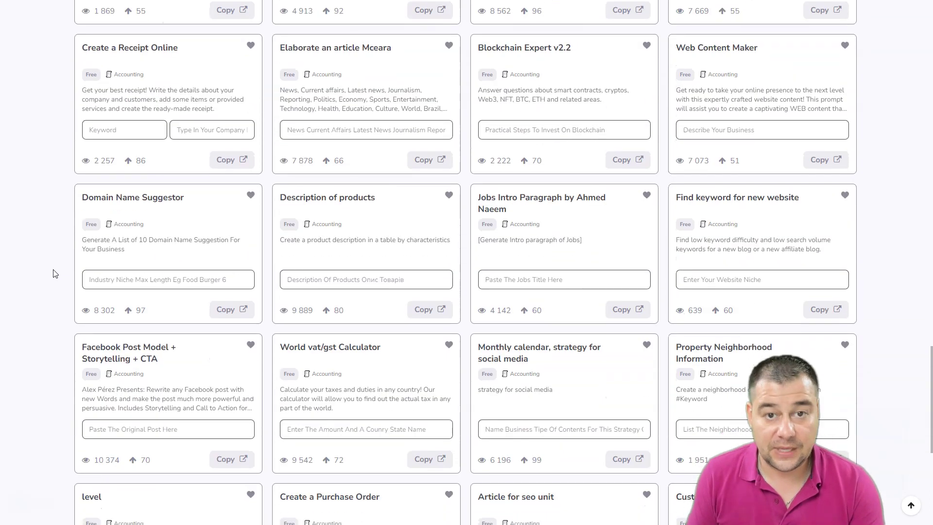
scroll(55, 273, "down", 3)
scroll(55, 273, "down", 3)
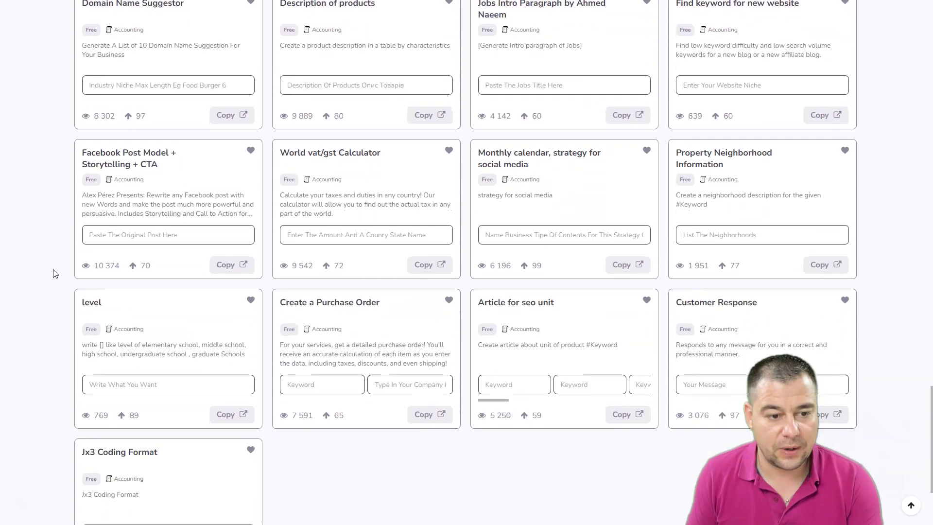
scroll(55, 274, "up", 11)
scroll(55, 274, "up", 15)
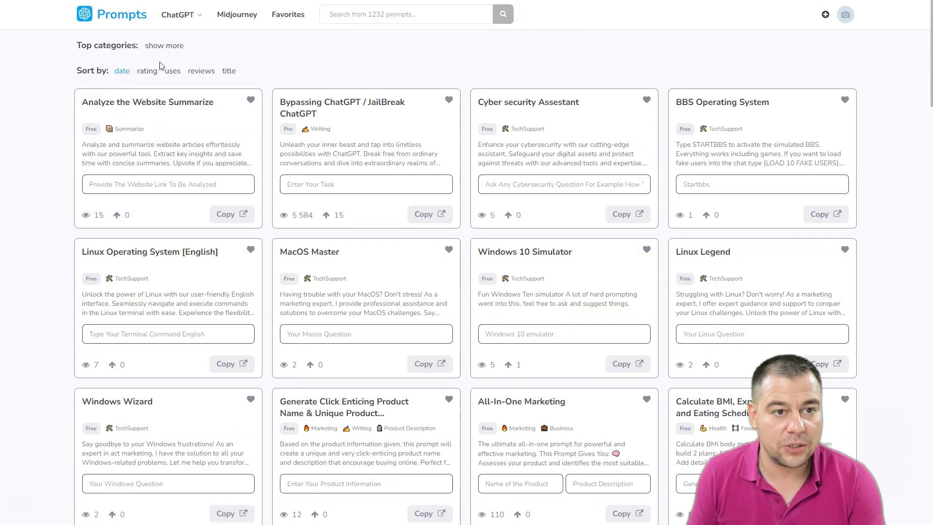
left_click(164, 45)
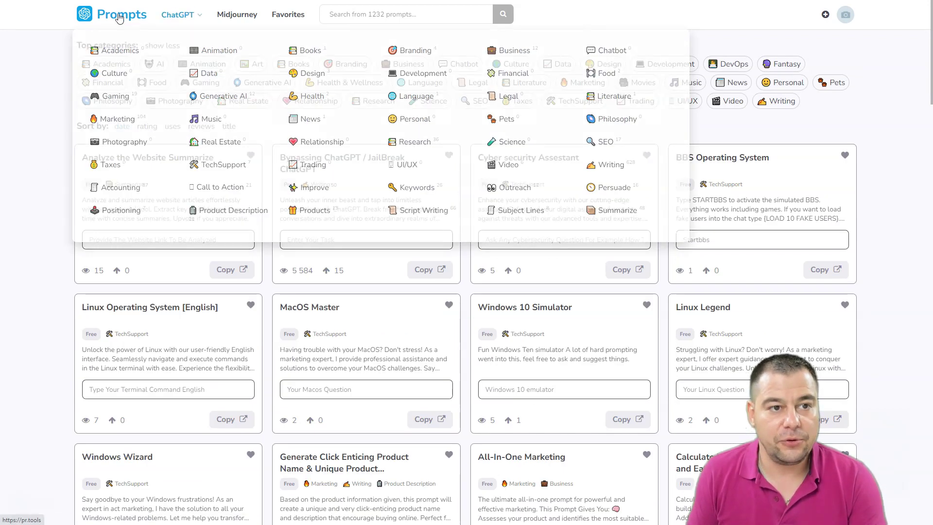
left_click(96, 18)
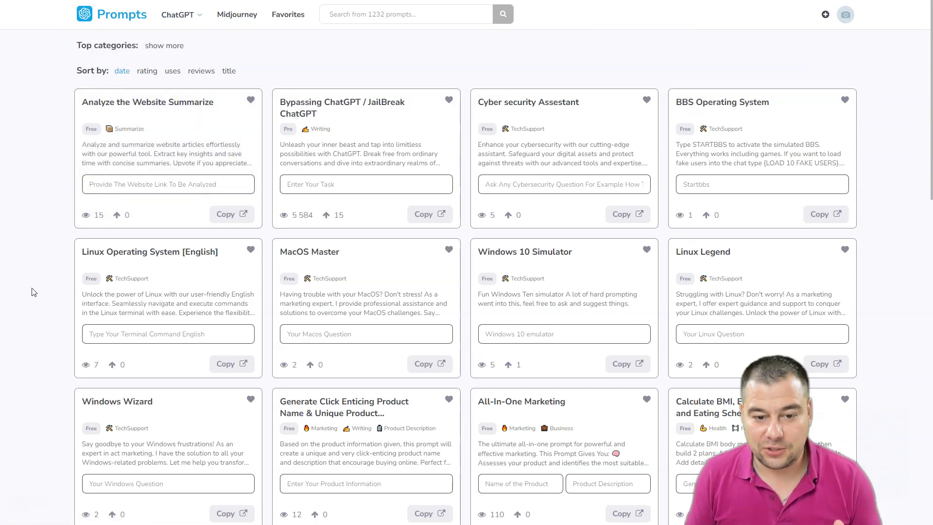
scroll(33, 294, "down", 5)
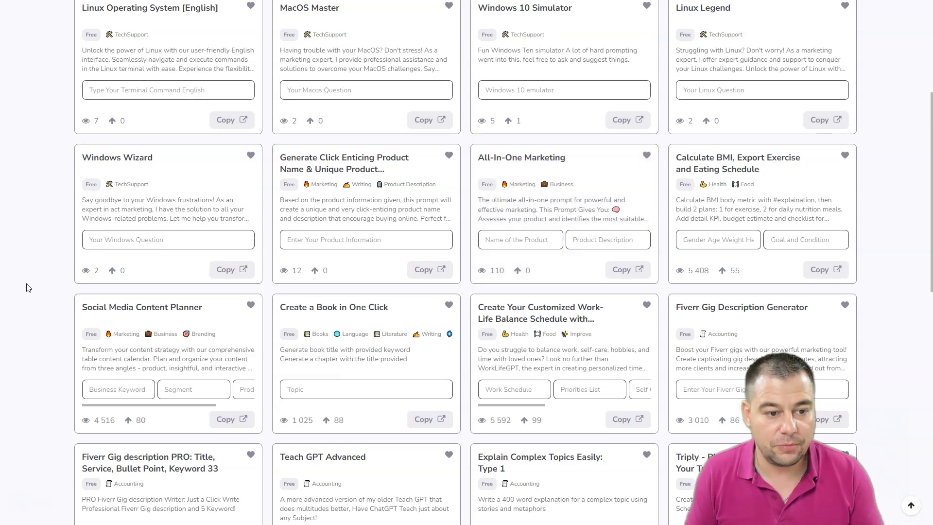
scroll(29, 289, "down", 2)
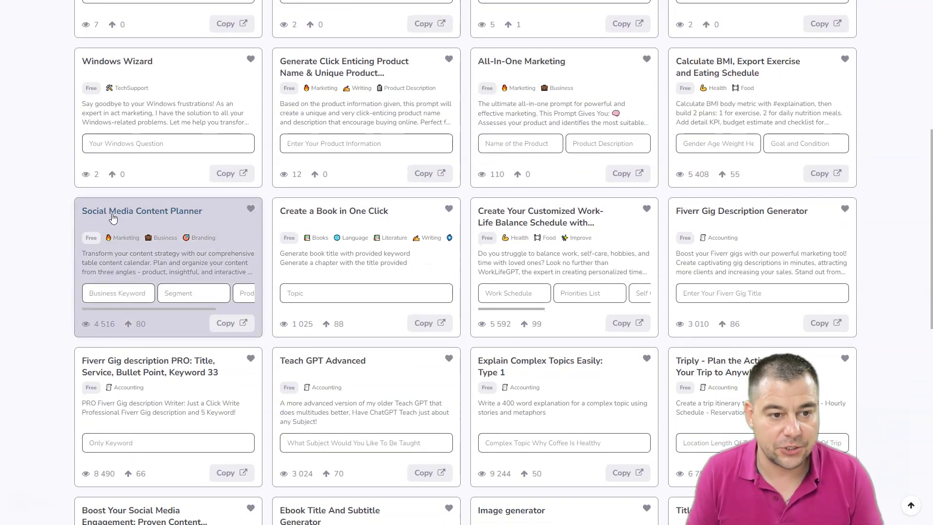
scroll(86, 294, "down", 2)
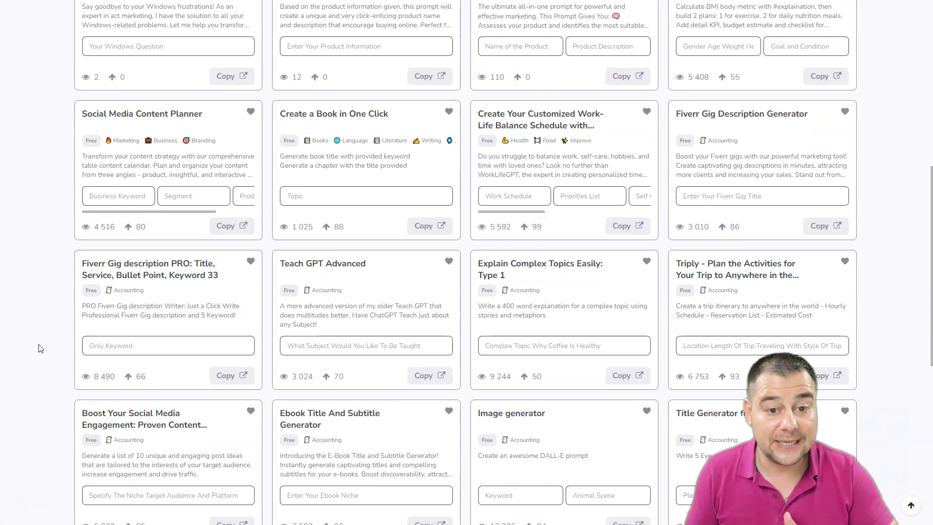
scroll(42, 349, "up", 9)
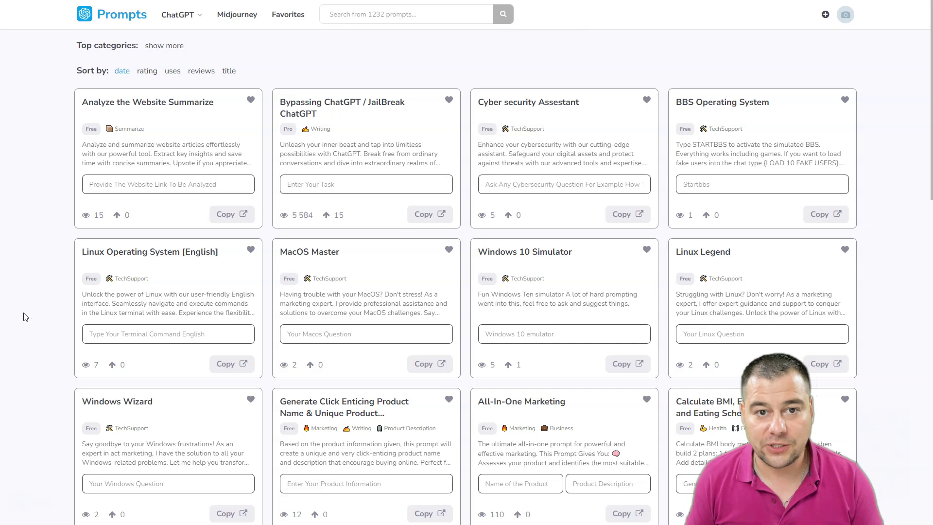
scroll(24, 311, "down", 1)
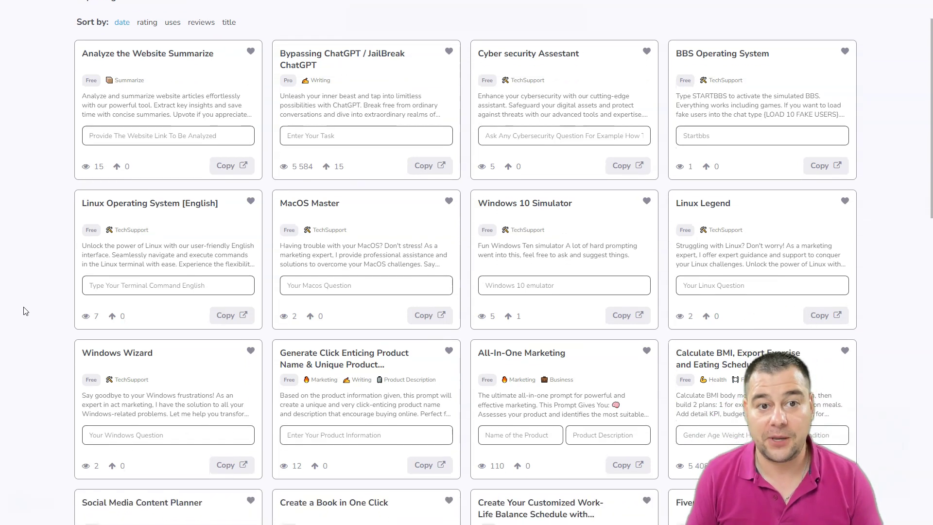
scroll(24, 311, "up", 1)
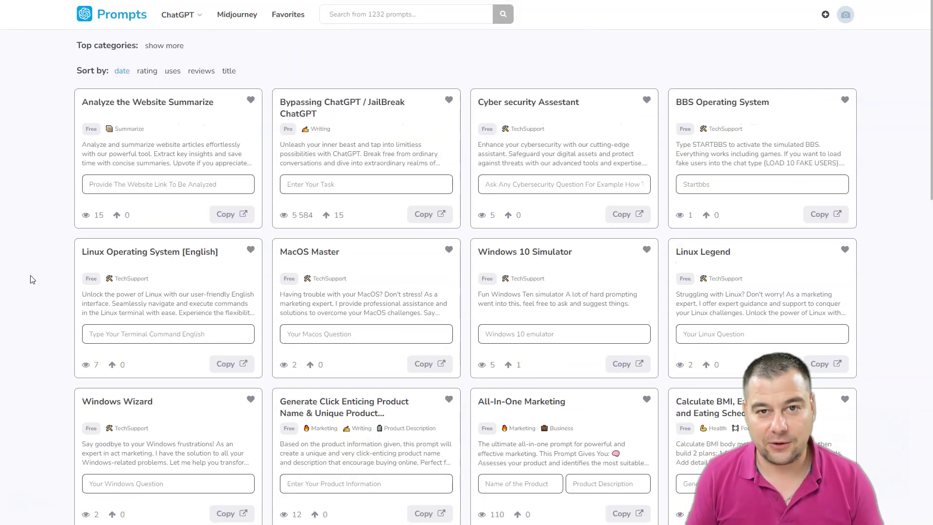